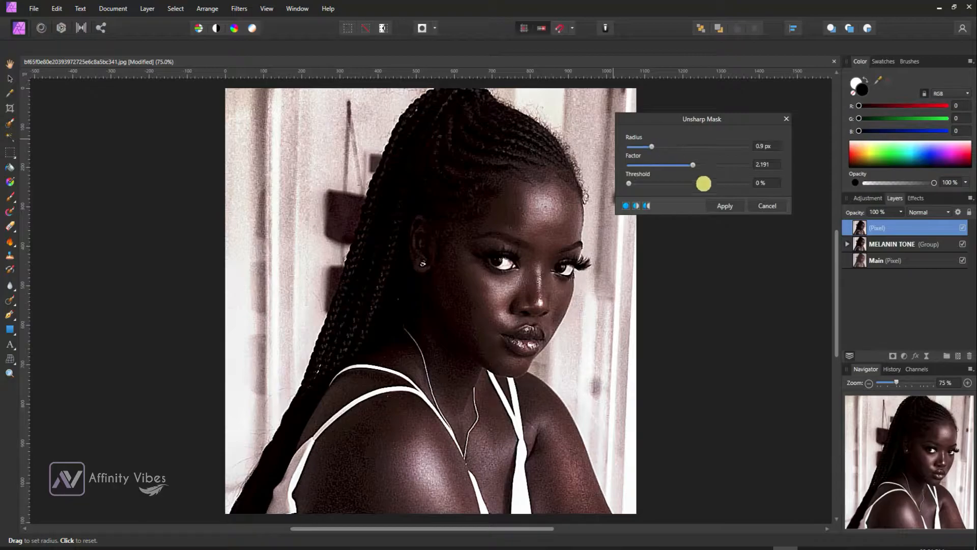
# Sharpen the top pixel layer with Unsharp Mask, using a radius of 0.8 px, a factor of 1.843 and a threshold of 0%
pyautogui.moveTo(755, 164); pyautogui.dragTo(965, 145)
pyautogui.write('1.5')
pyautogui.press('Return')
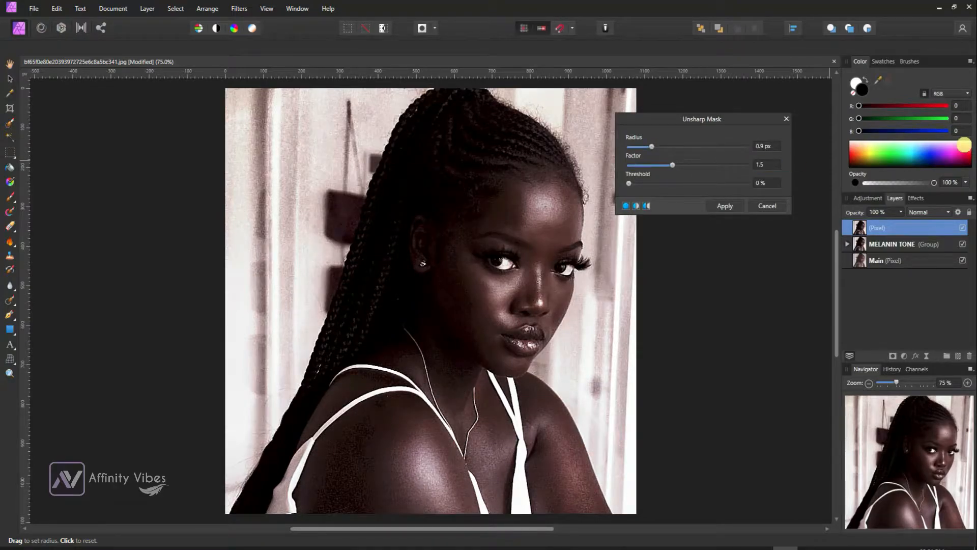
pyautogui.moveTo(652, 147)
pyautogui.mouseDown()
pyautogui.moveTo(641, 147)
pyautogui.moveTo(704, 163)
pyautogui.moveTo(649, 146)
pyautogui.mouseUp()
pyautogui.moveTo(709, 165); pyautogui.dragTo(685, 163)
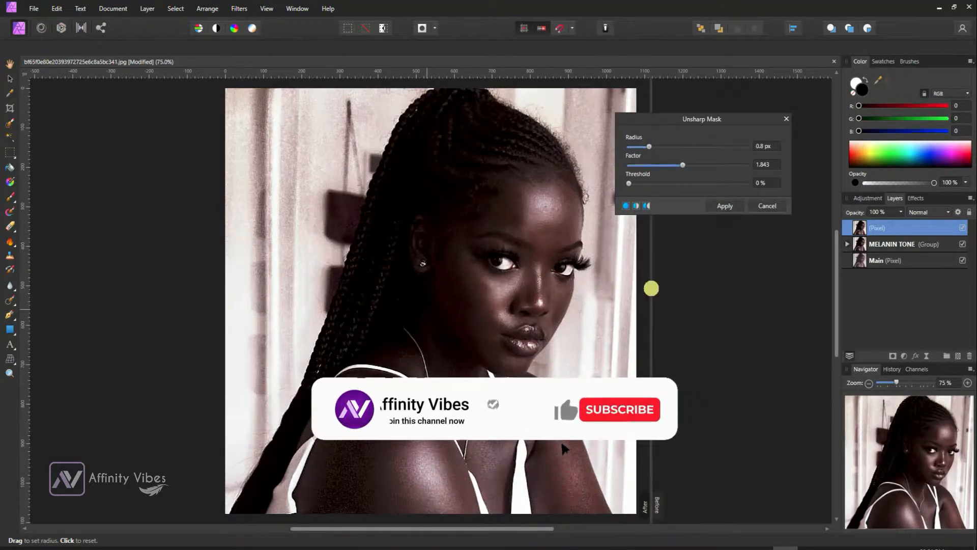
pyautogui.click(728, 205)
# Compare the portrait before and after by hiding the MELANIN TONE group and toggling the visibility of the sharpened top layer
pyautogui.click(10, 79)
pyautogui.click(10, 64)
pyautogui.click(962, 244)
pyautogui.click(962, 228)
pyautogui.click(962, 228)
pyautogui.click(962, 227)
pyautogui.click(962, 228)
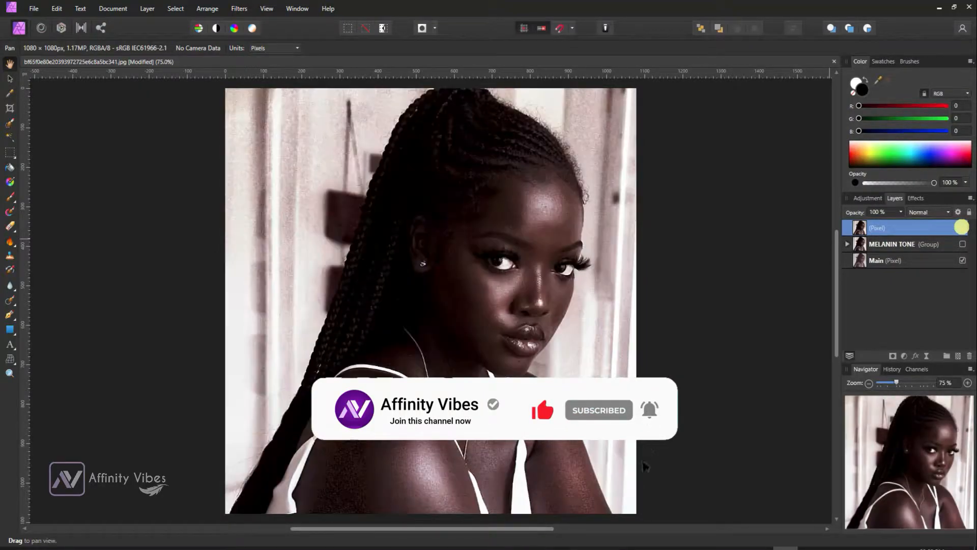
pyautogui.hotkey('ctrl', '+')
pyautogui.hotkey('ctrl', '+')
pyautogui.hotkey('ctrl', '0')
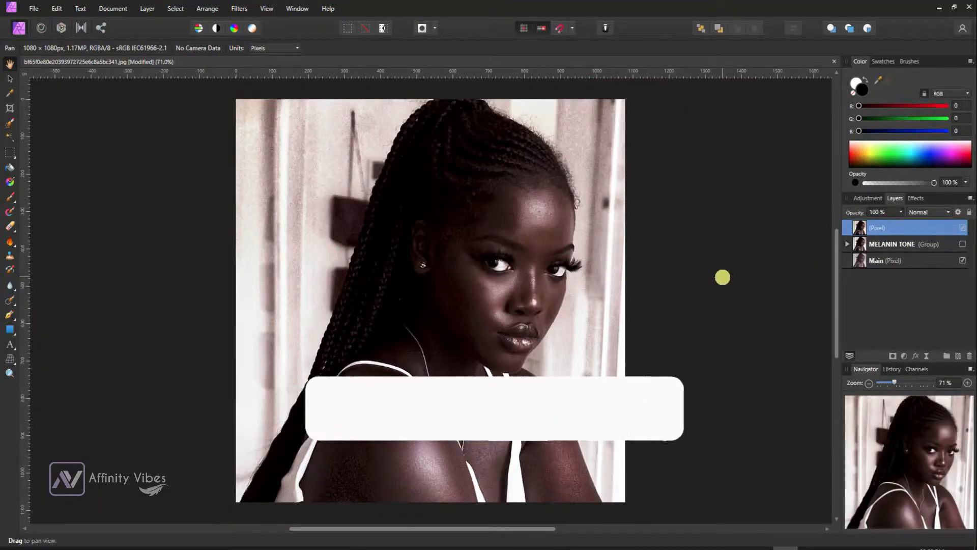
pyautogui.click(962, 228)
pyautogui.click(962, 228)
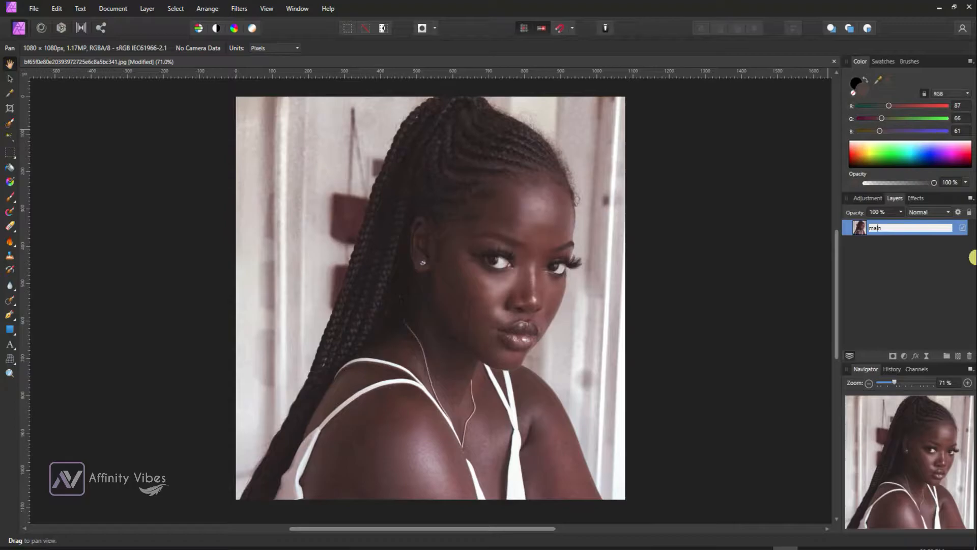
# Rename the photo layer as Main and duplicate it
pyautogui.write('M')
pyautogui.press('Return')
pyautogui.hotkey('ctrl', 'j')
pyautogui.click(962, 227)
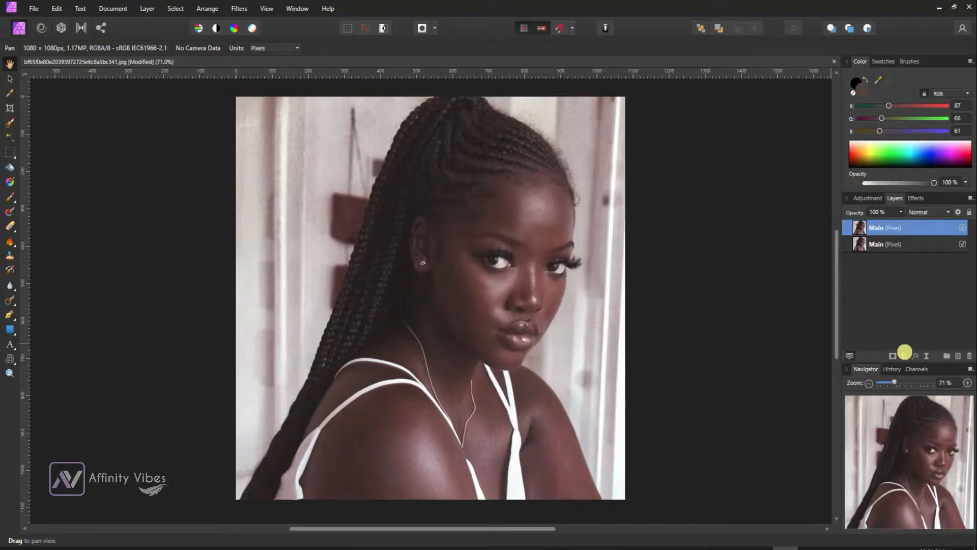
# Add a Curves adjustment and pull the master curve down with a midtone point and a highlight point at about X 0.76, Y 0.664
pyautogui.click(904, 355)
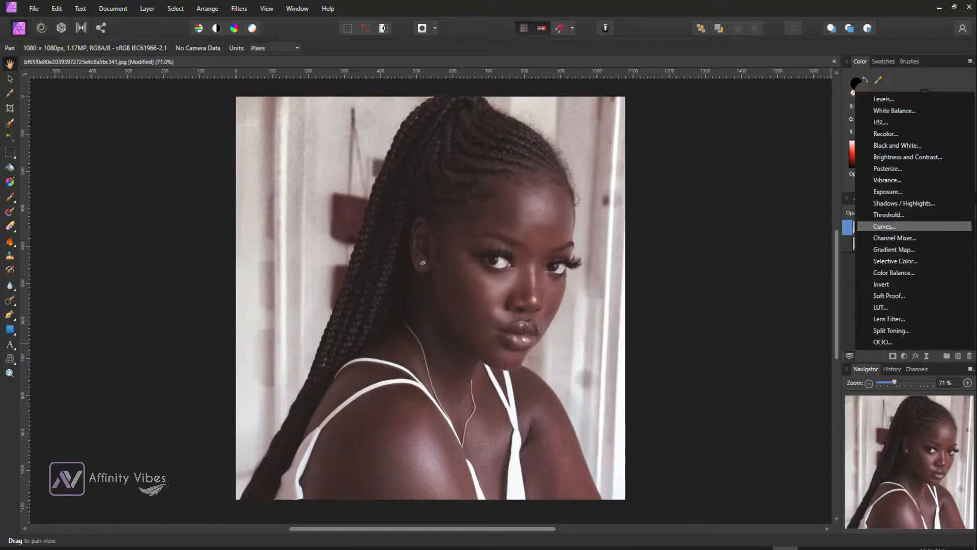
pyautogui.click(885, 226)
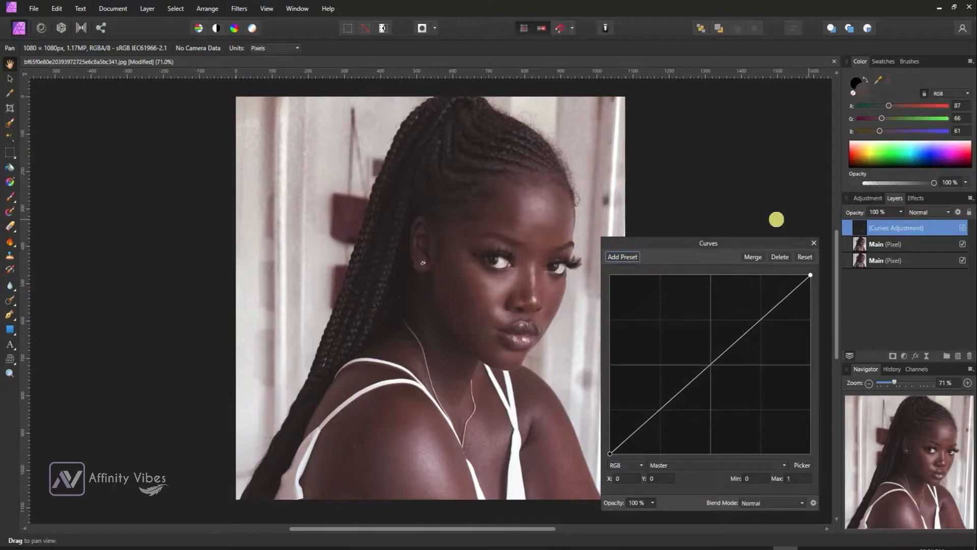
pyautogui.moveTo(698, 244); pyautogui.dragTo(689, 87)
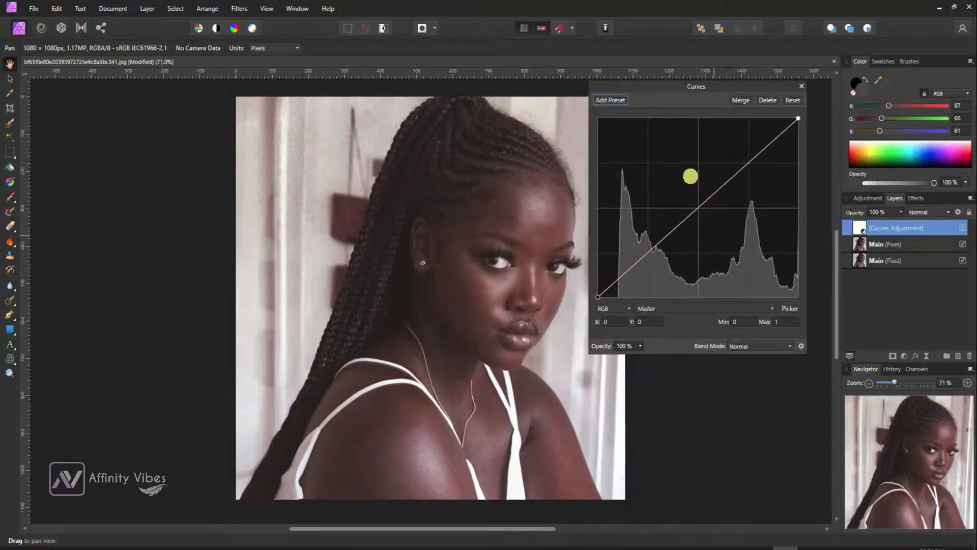
pyautogui.click(697, 209)
pyautogui.moveTo(696, 209); pyautogui.dragTo(713, 222)
pyautogui.moveTo(750, 179); pyautogui.dragTo(750, 178)
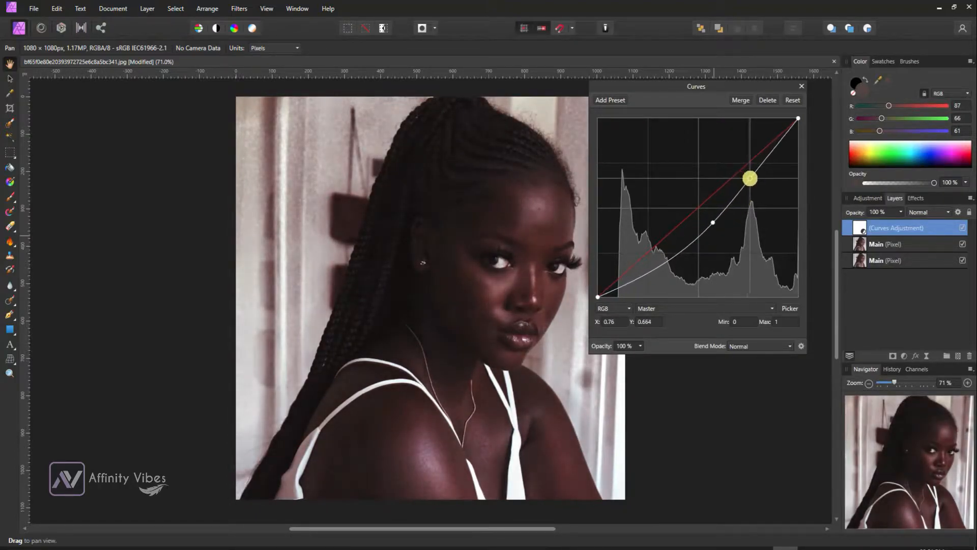
# Add a shadow point at about X 0.252, Y 0.155 to the master curve and move the midtone point to about X 0.557, Y 0.434
pyautogui.click(650, 273)
pyautogui.moveTo(650, 273); pyautogui.dragTo(648, 269)
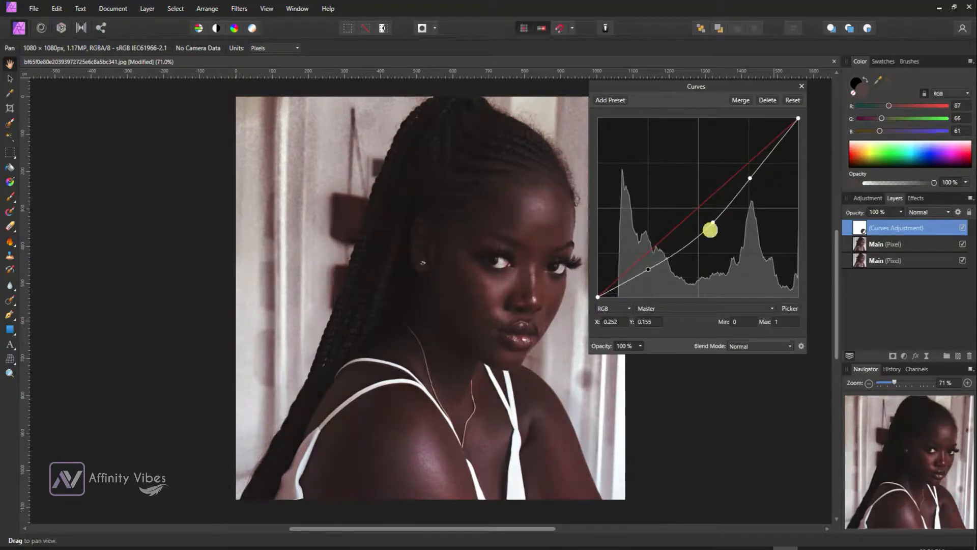
pyautogui.moveTo(714, 221); pyautogui.dragTo(709, 219)
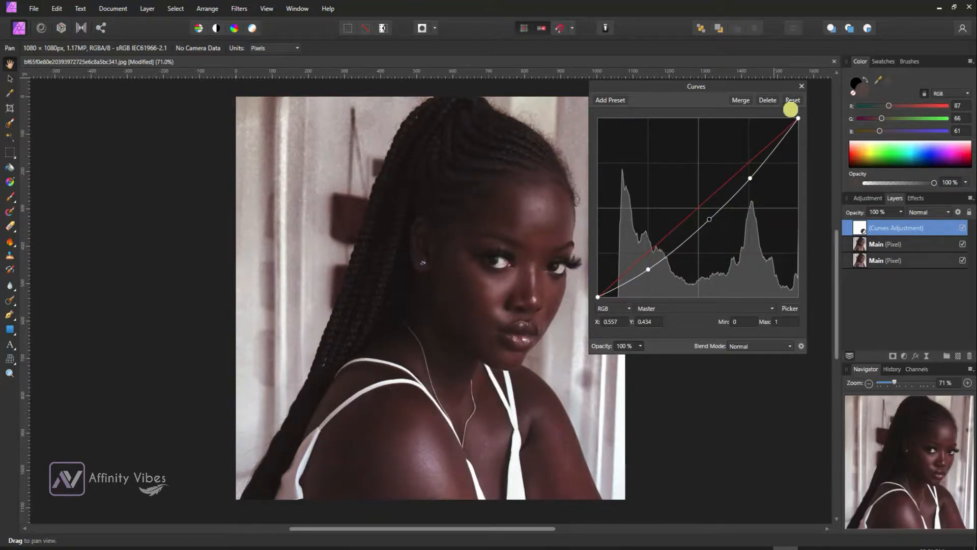
pyautogui.click(802, 86)
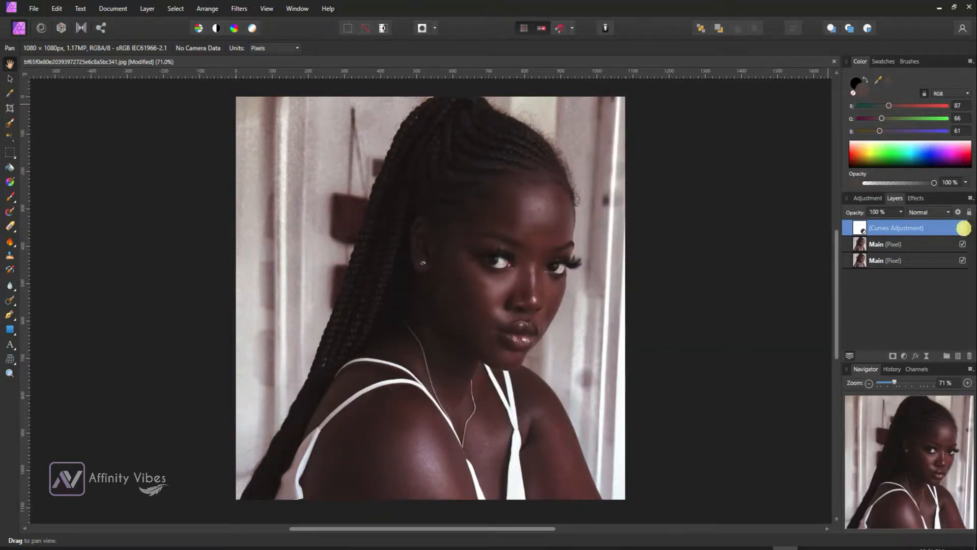
pyautogui.click(963, 227)
pyautogui.click(962, 228)
pyautogui.click(962, 227)
pyautogui.click(962, 228)
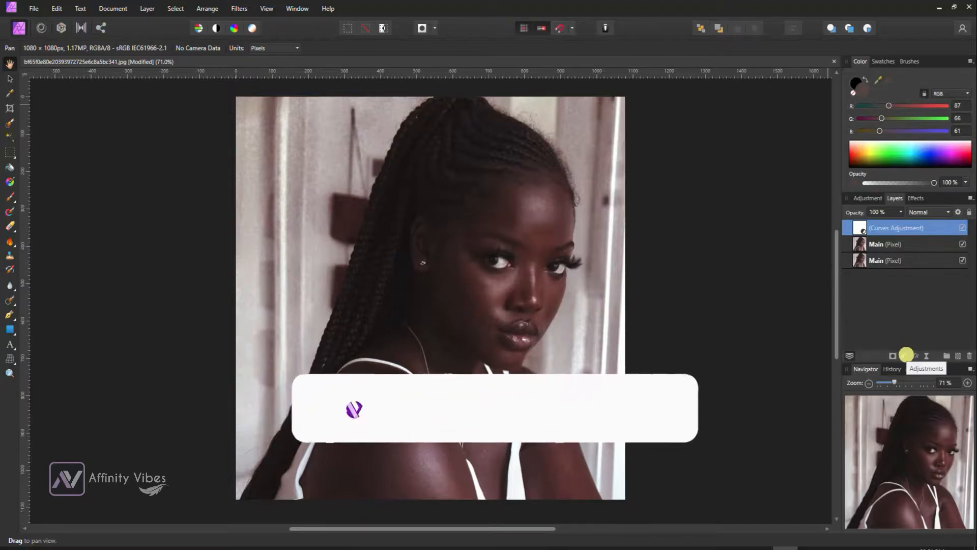
# Add a Gradient Map adjustment above the Curves adjustment and delete its green middle stop
pyautogui.click(906, 355)
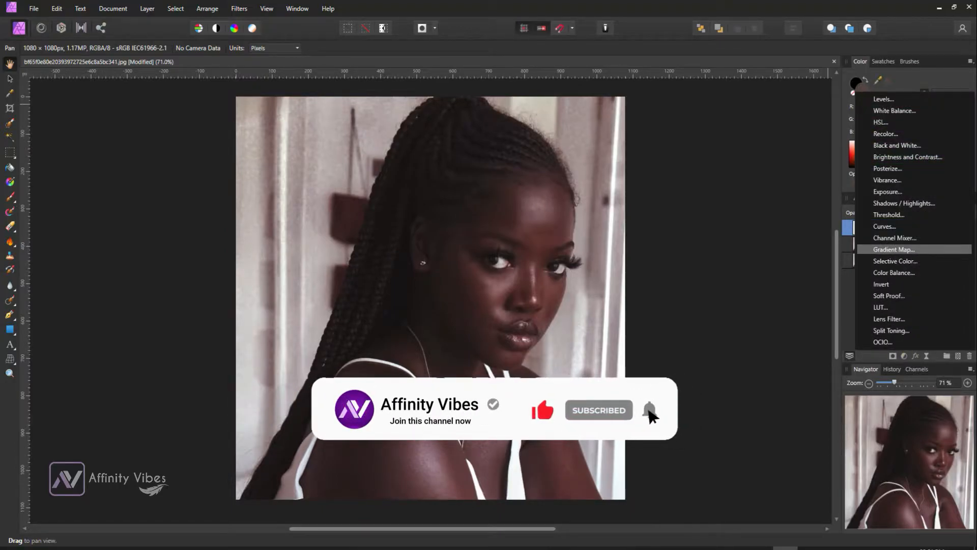
pyautogui.click(894, 250)
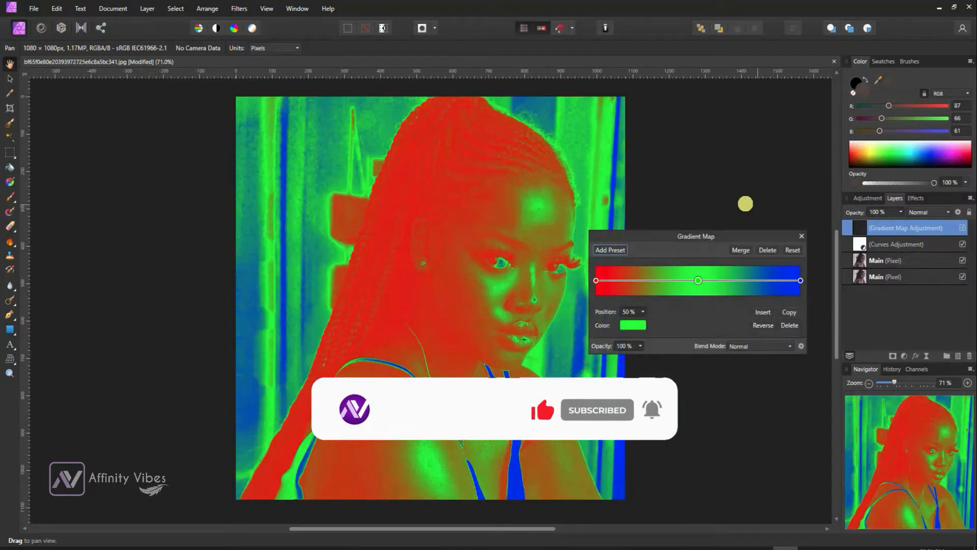
pyautogui.moveTo(704, 238); pyautogui.dragTo(701, 113)
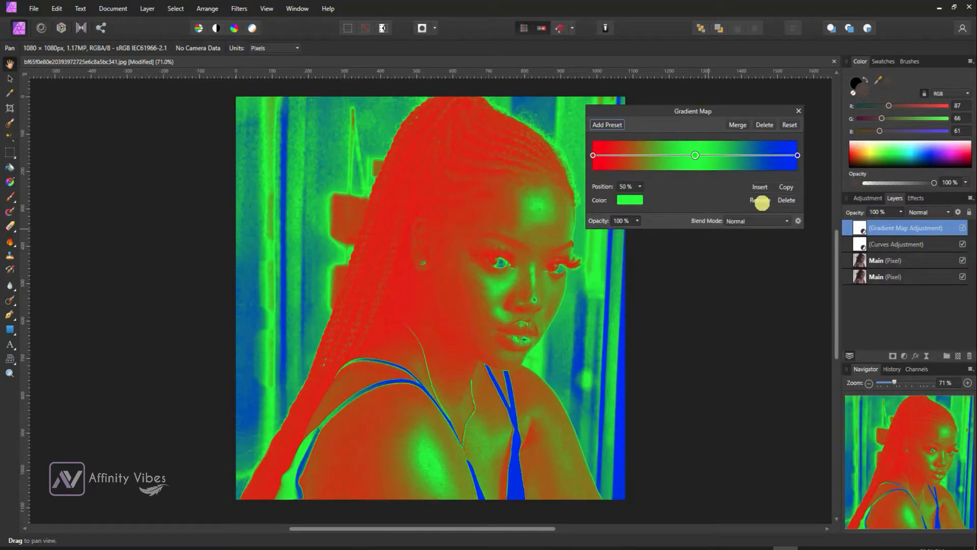
pyautogui.click(789, 202)
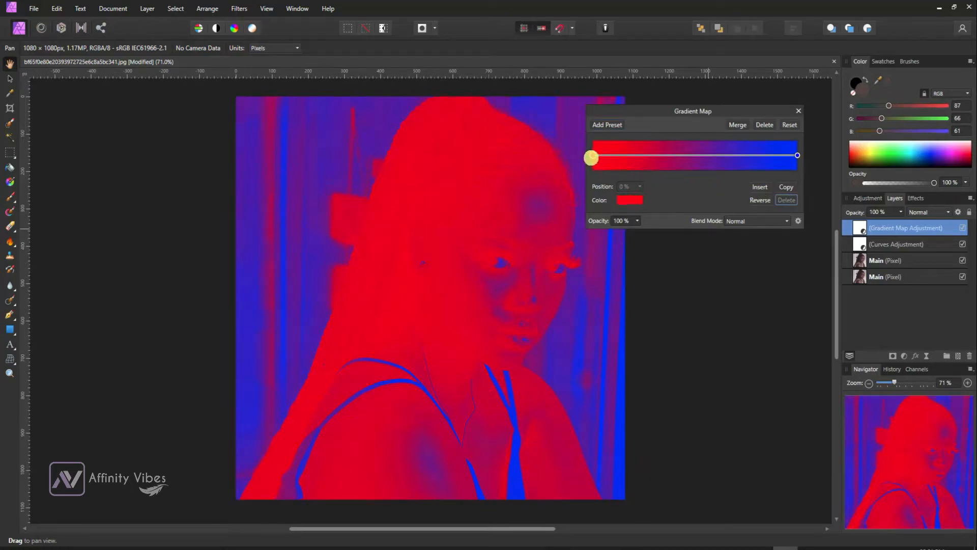
# Set the gradient map's 0% stop to black and its 100% stop to white
pyautogui.click(630, 200)
pyautogui.click(598, 287)
pyautogui.moveTo(598, 287); pyautogui.dragTo(558, 314)
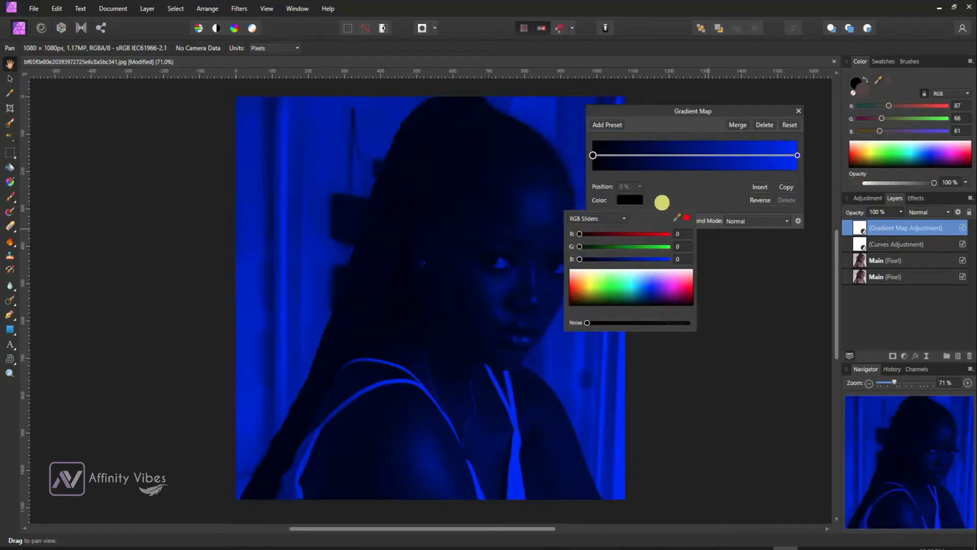
pyautogui.click(798, 155)
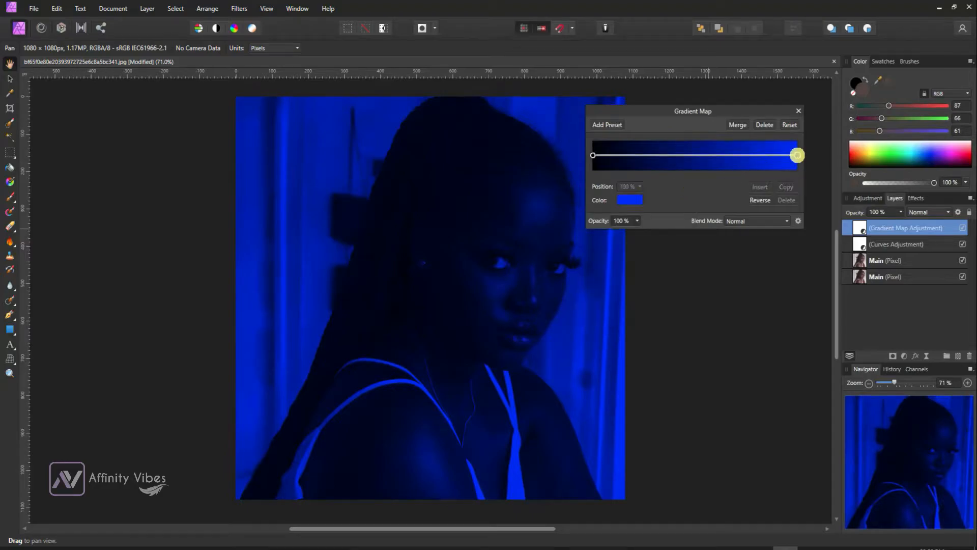
pyautogui.click(630, 198)
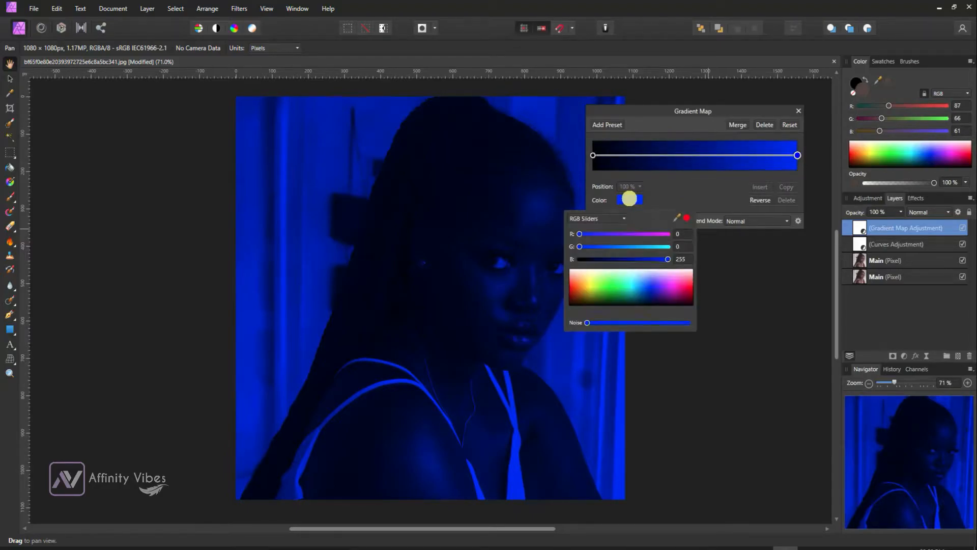
pyautogui.moveTo(618, 288); pyautogui.dragTo(580, 264)
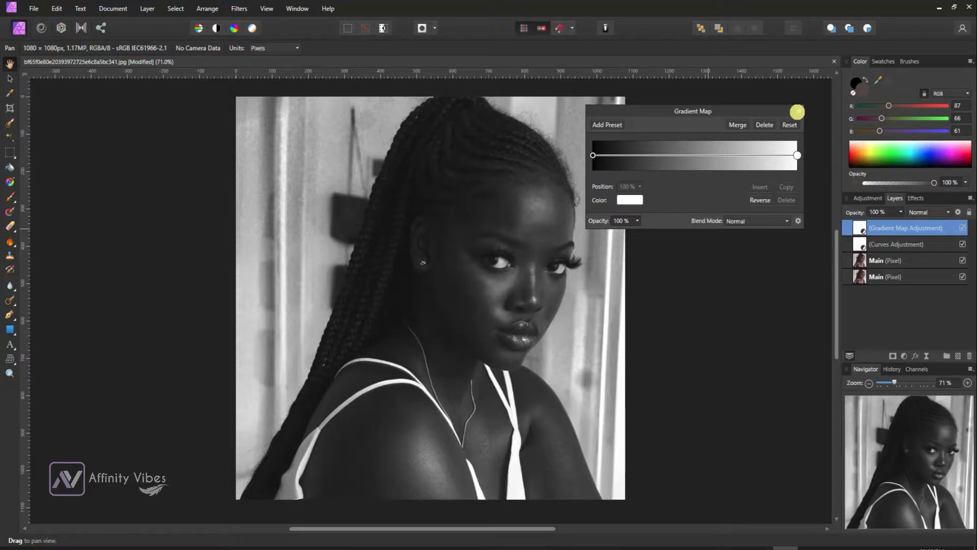
pyautogui.click(797, 111)
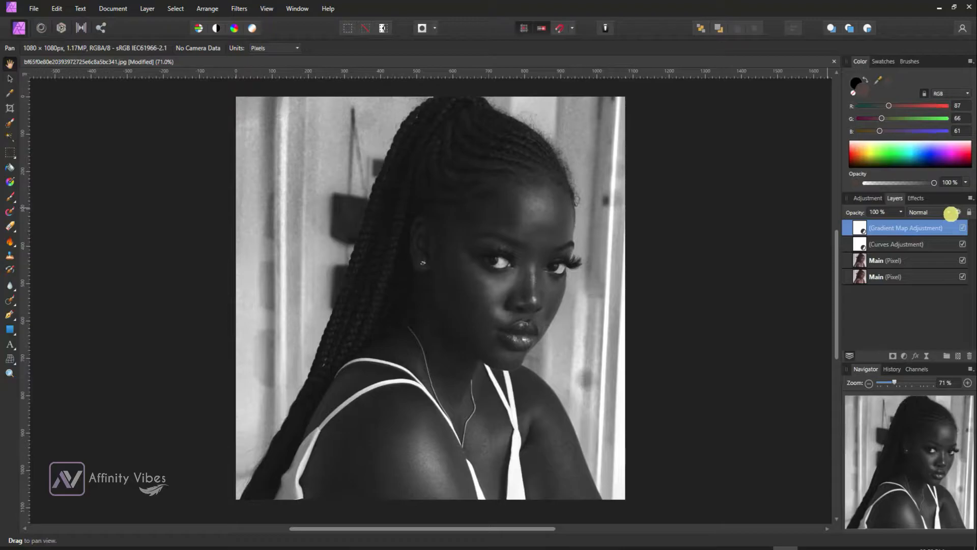
# Set the Gradient Map adjustment's blend mode to Overlay and its opacity to 50%
pyautogui.click(949, 213)
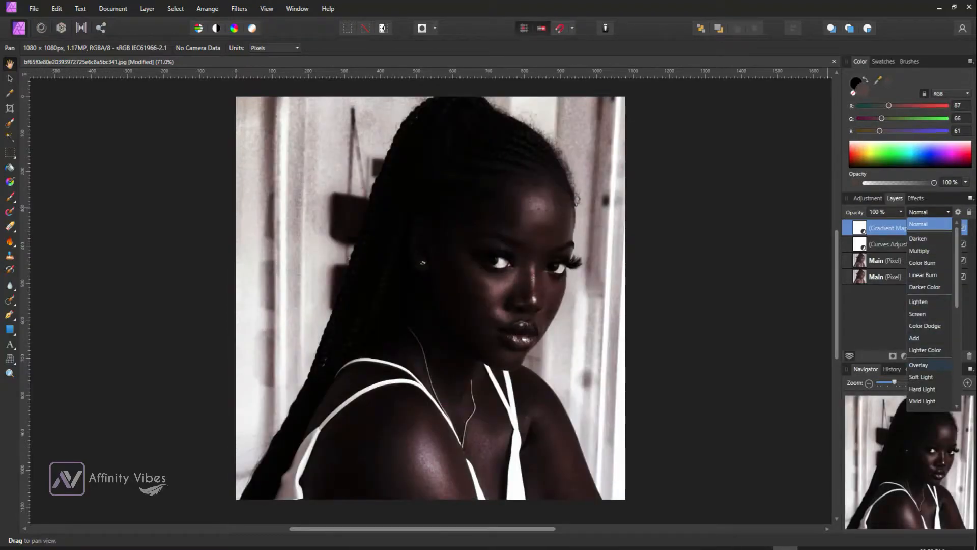
pyautogui.click(926, 364)
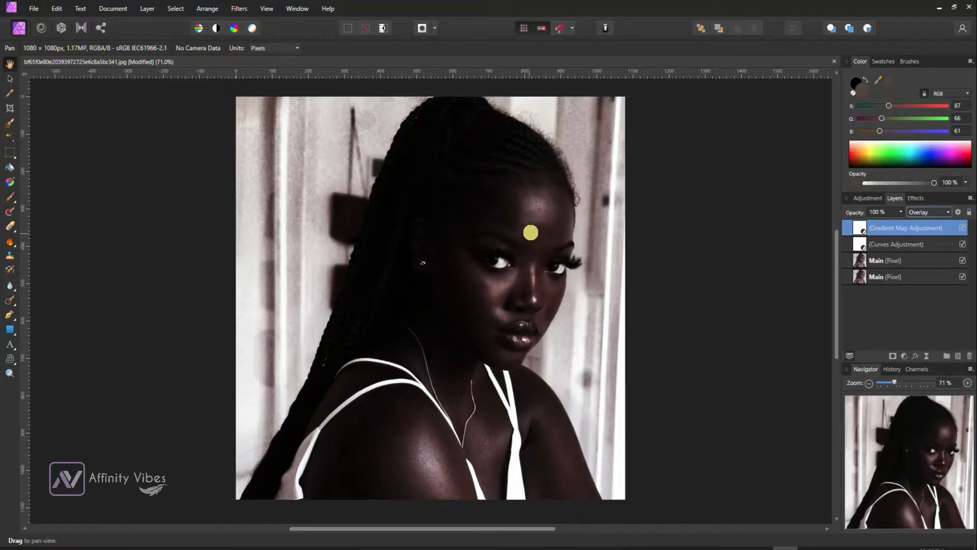
pyautogui.click(901, 211)
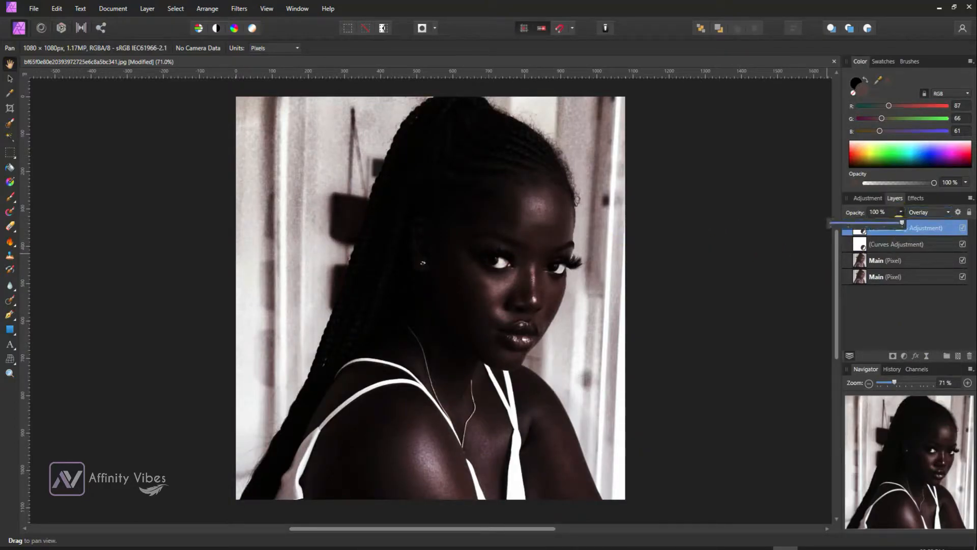
pyautogui.moveTo(901, 221); pyautogui.dragTo(878, 222)
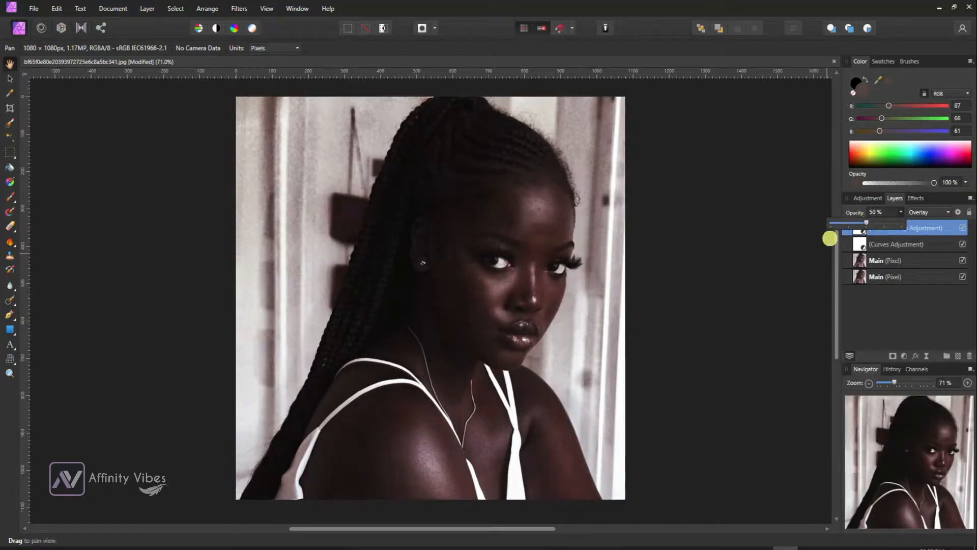
pyautogui.click(770, 275)
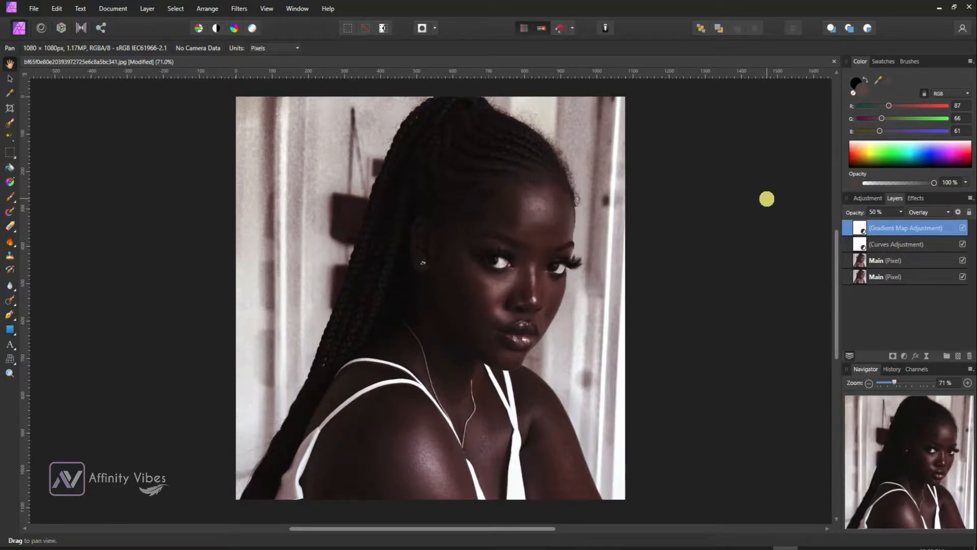
# Duplicate the Gradient Map adjustment and set the copy's blend mode to Darken
pyautogui.hotkey('ctrl', 'j')
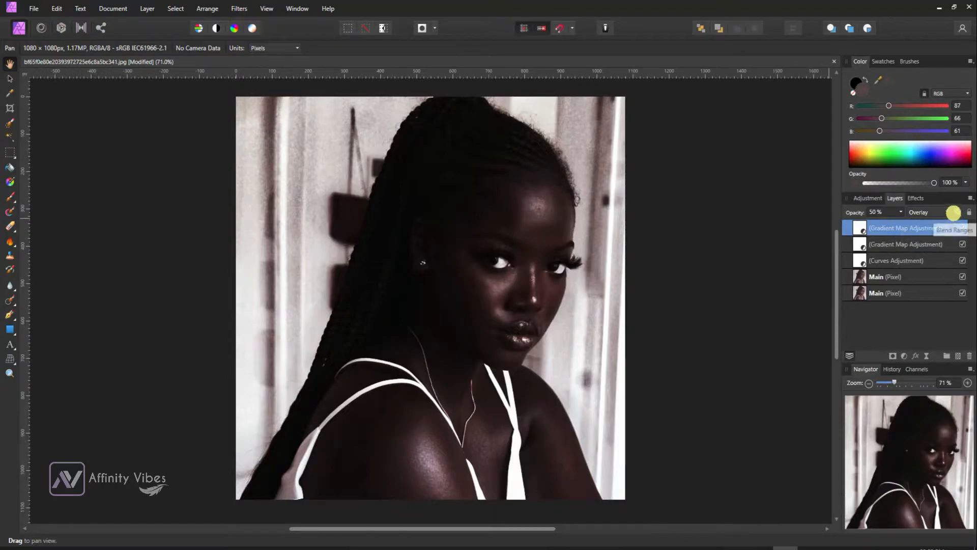
pyautogui.click(949, 212)
pyautogui.scroll(4, 957, 300)
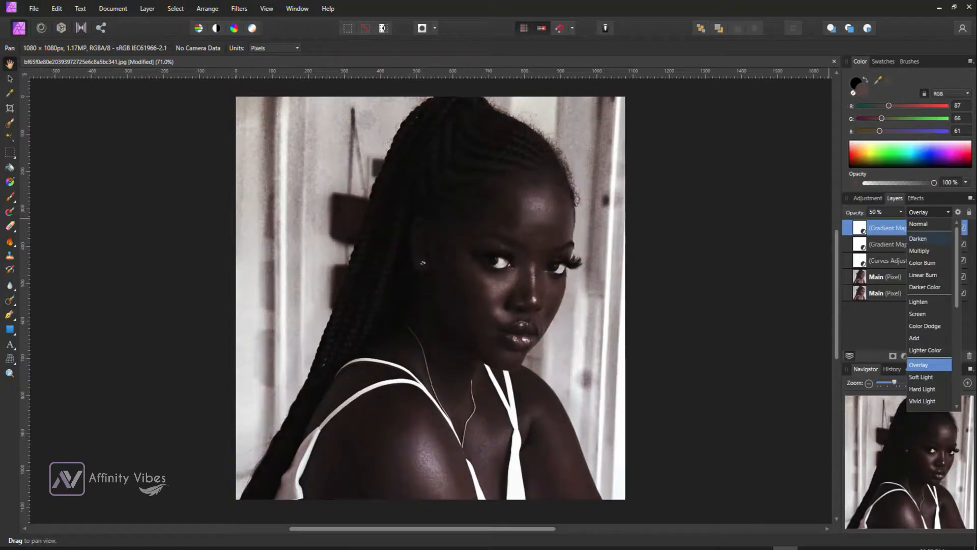
pyautogui.click(921, 238)
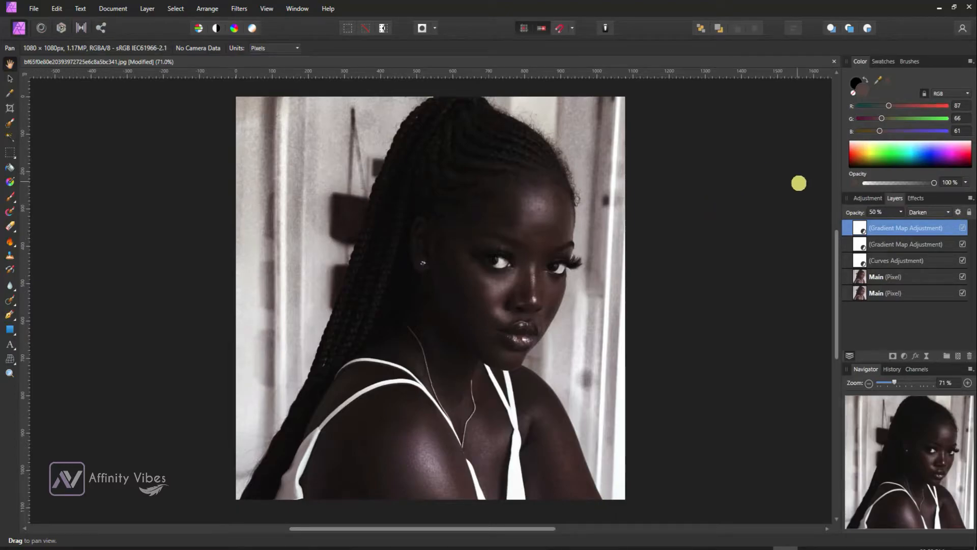
# Rename the lower Gradient Map adjustment as Overlay and the upper one as Darken
pyautogui.doubleClick(901, 242)
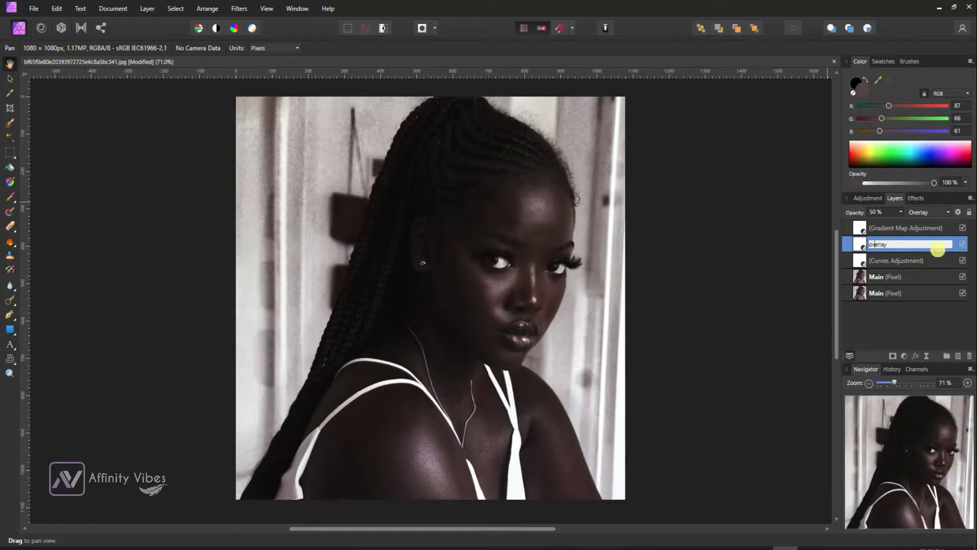
pyautogui.press('Return')
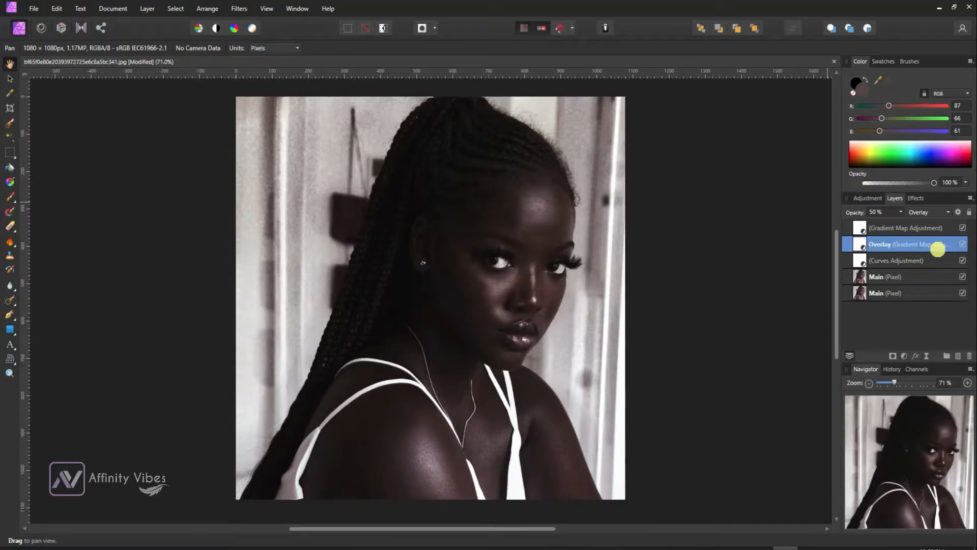
pyautogui.doubleClick(889, 228)
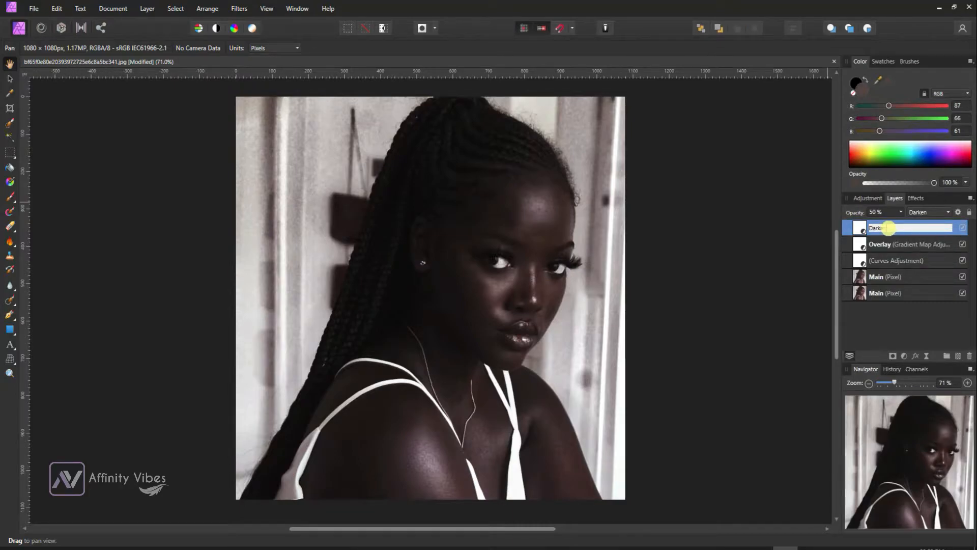
pyautogui.press('Return')
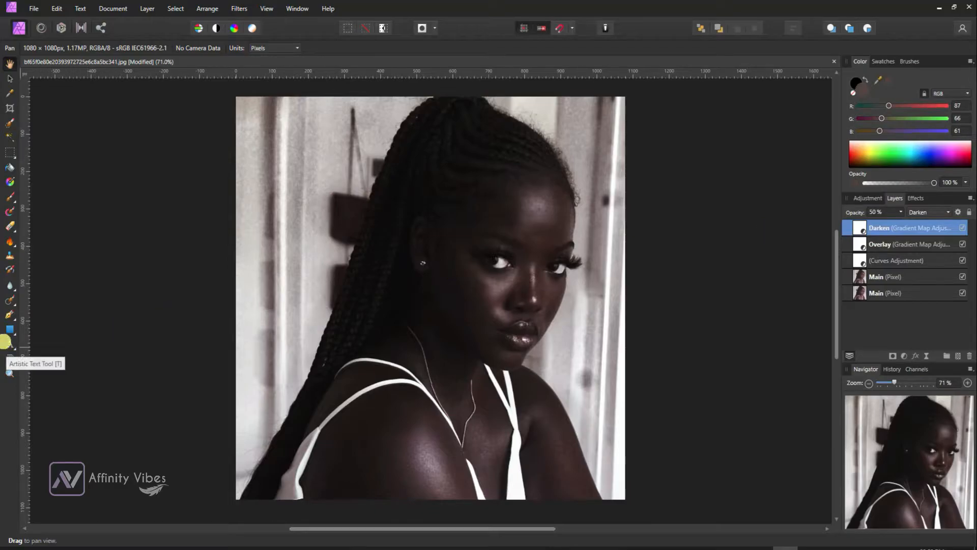
# Draw a rectangle shape above the adjustments that covers the whole canvas and extends slightly past its edges
pyautogui.click(10, 329)
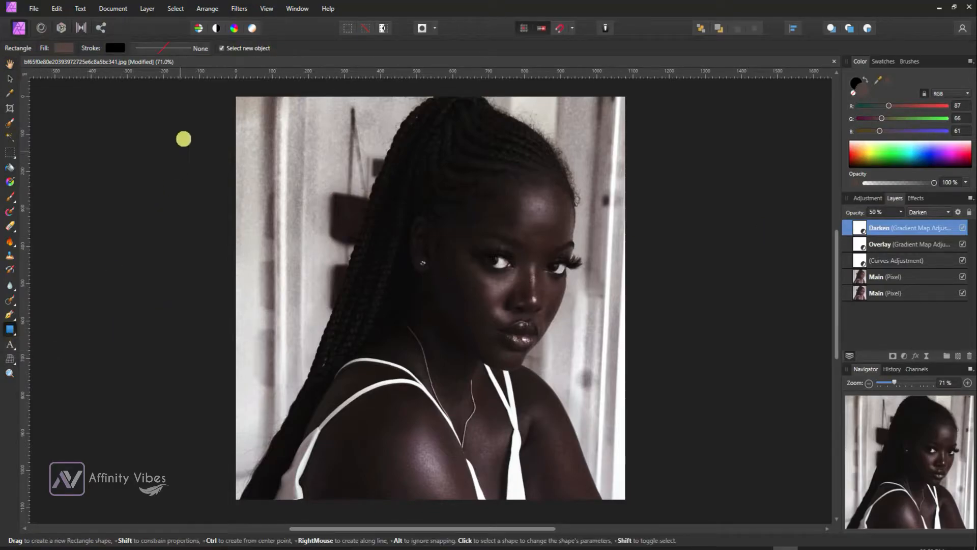
pyautogui.moveTo(218, 82); pyautogui.dragTo(656, 504)
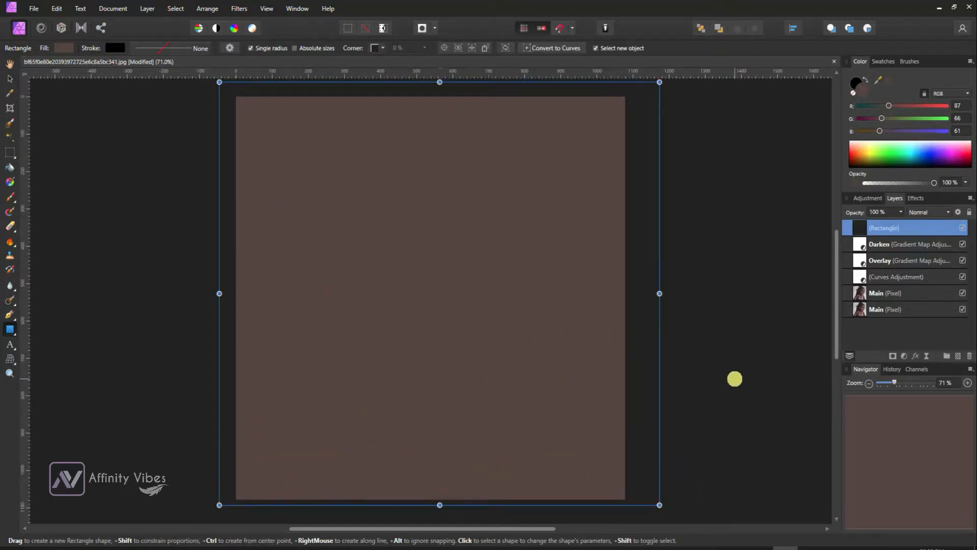
pyautogui.scroll(1, 732, 375)
# Change the rectangle's fill to a darker brown, hex 4A3530
pyautogui.doubleClick(854, 91)
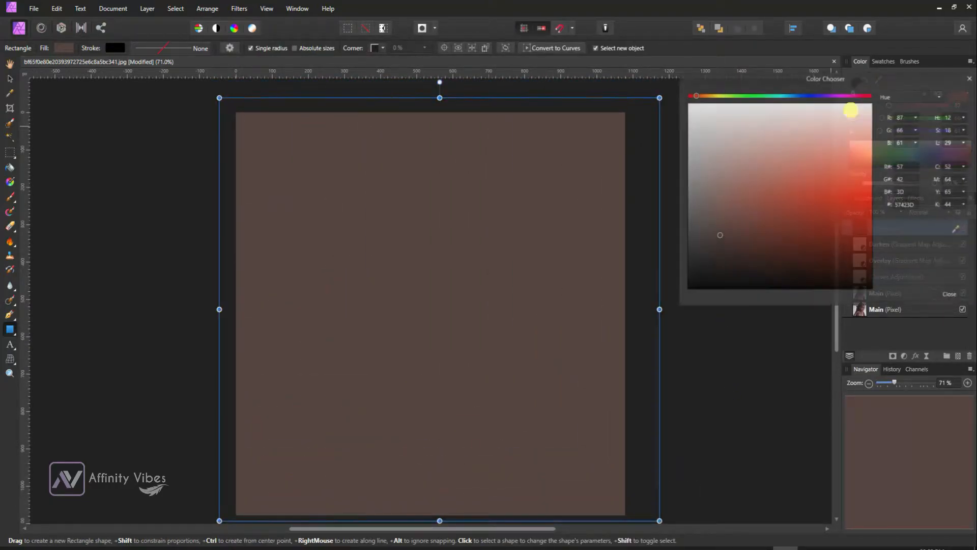
pyautogui.moveTo(784, 77); pyautogui.dragTo(611, 100)
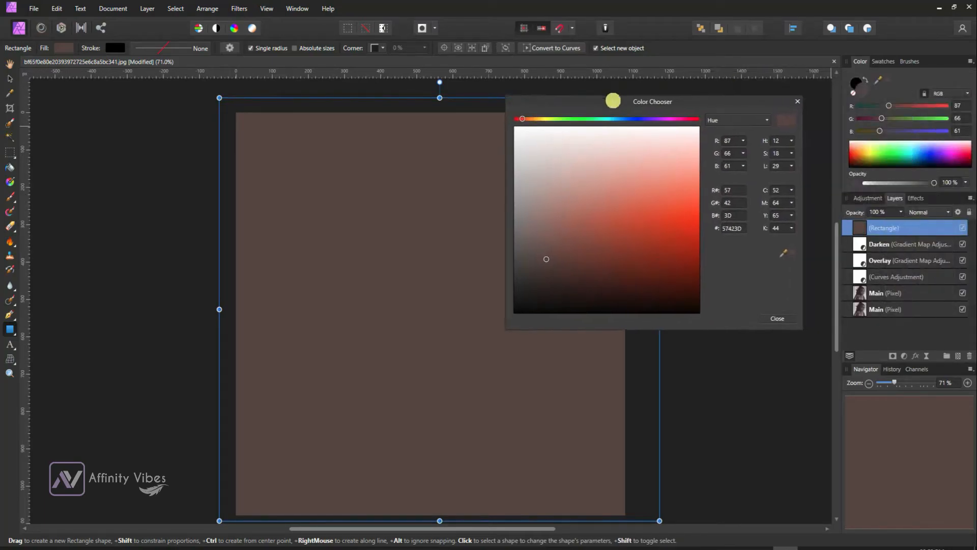
pyautogui.click(738, 230)
pyautogui.click(549, 268)
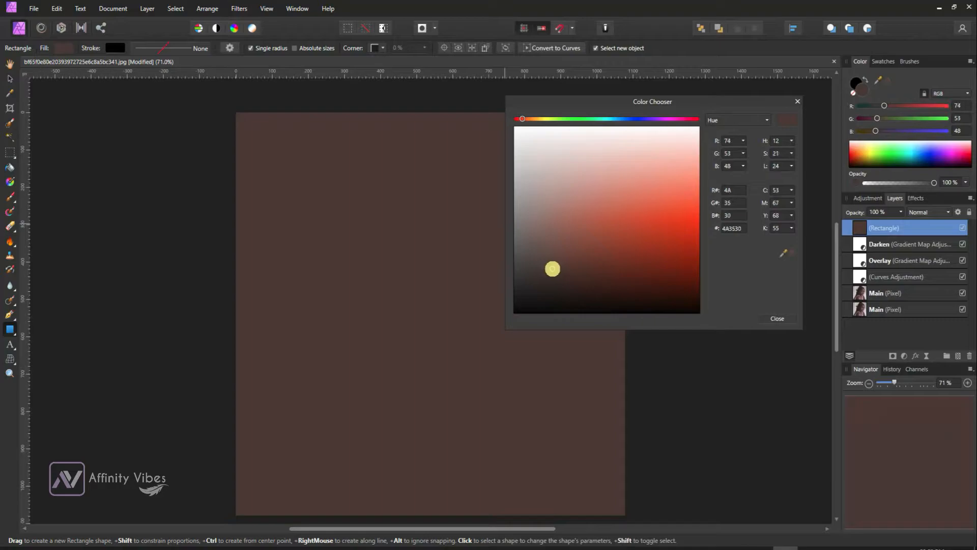
pyautogui.click(786, 317)
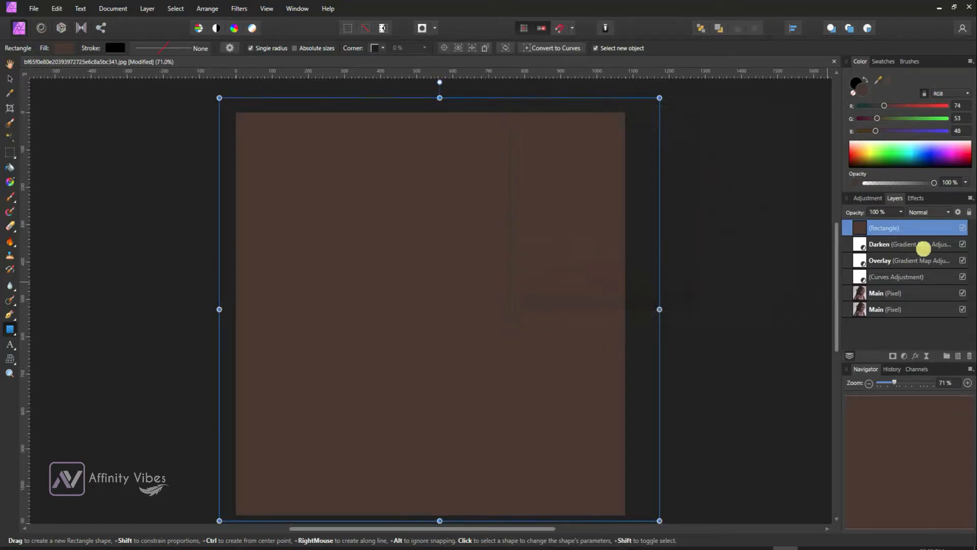
# Set the rectangle's blend mode to Color Dodge and its opacity to 50%, and compare the portrait with and without it
pyautogui.click(949, 211)
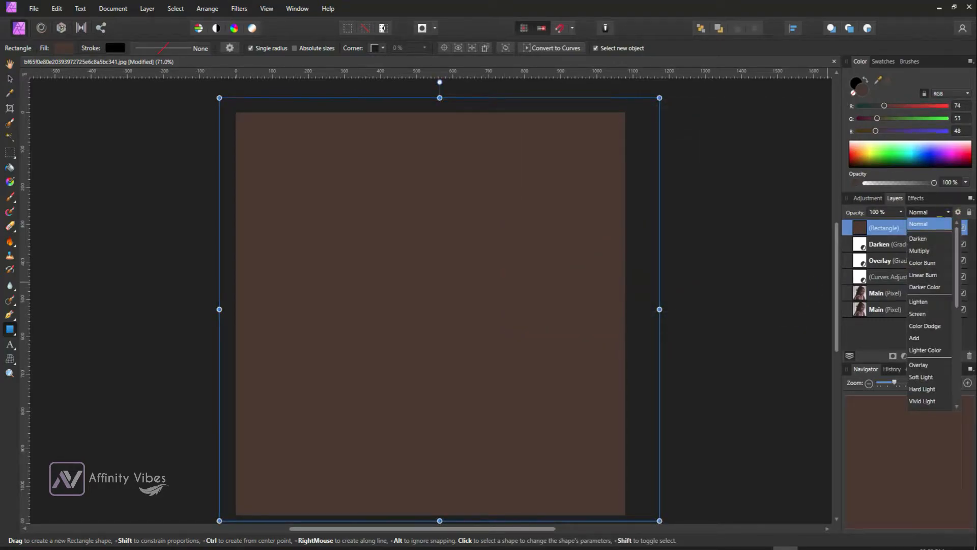
pyautogui.click(925, 326)
pyautogui.press('space')
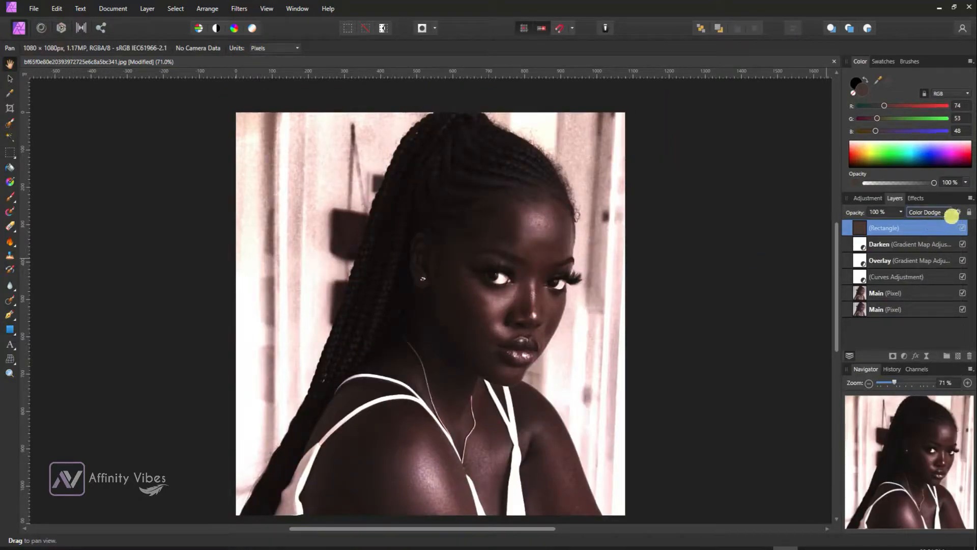
pyautogui.click(901, 211)
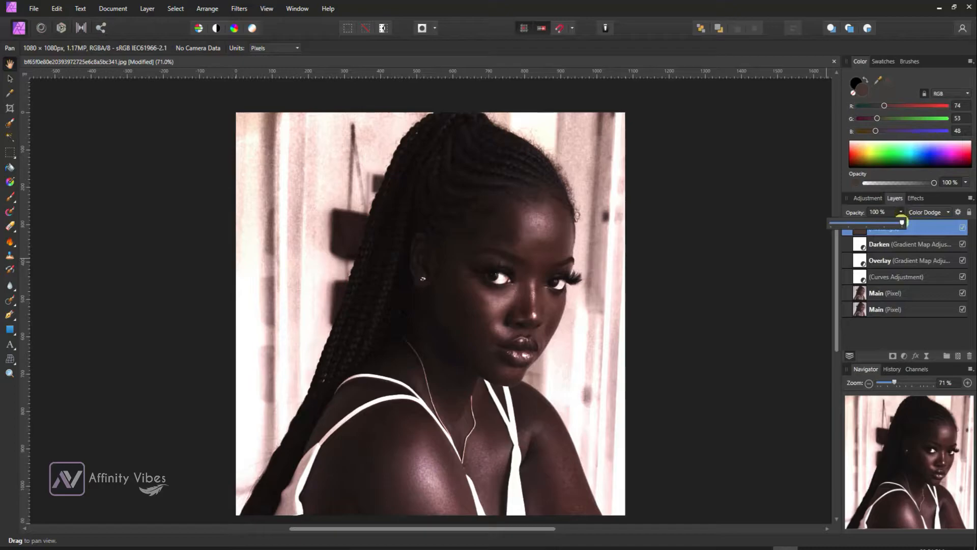
pyautogui.moveTo(898, 222); pyautogui.dragTo(871, 223)
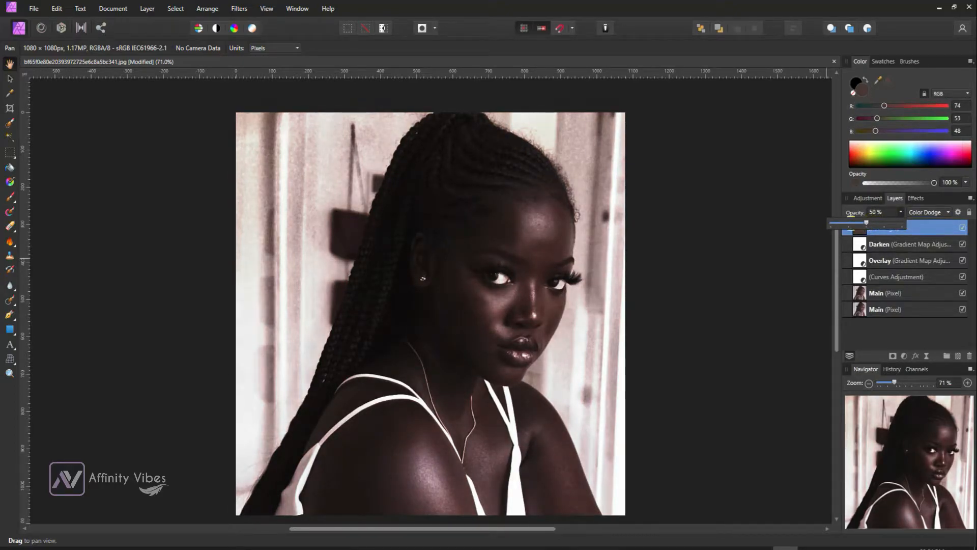
pyautogui.click(766, 214)
pyautogui.click(965, 226)
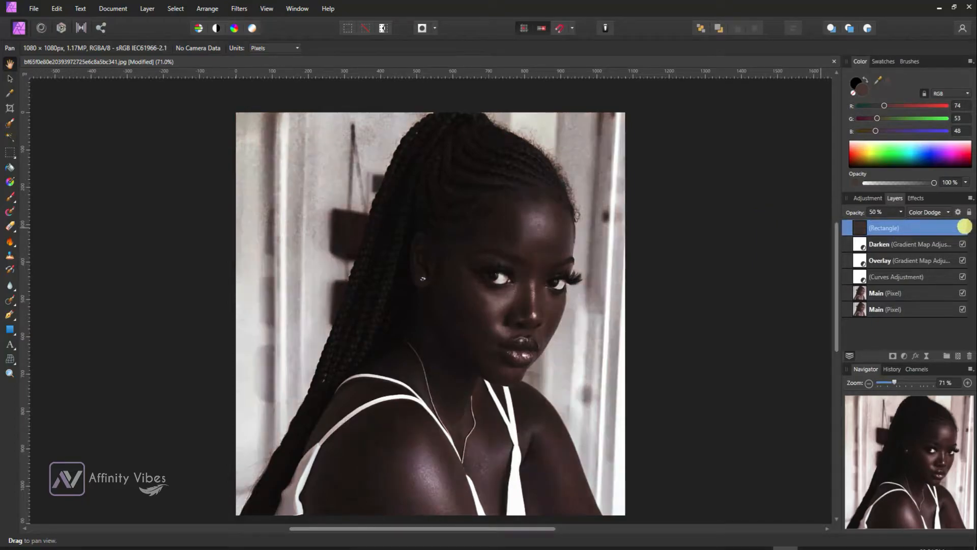
pyautogui.click(965, 226)
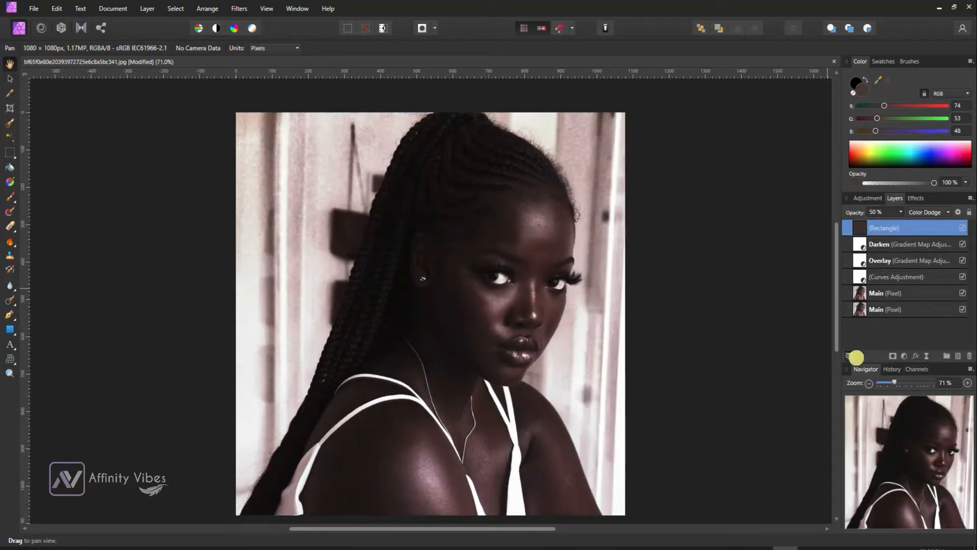
# Add a Levels adjustment above the rectangle and set its black level to 5%
pyautogui.click(905, 357)
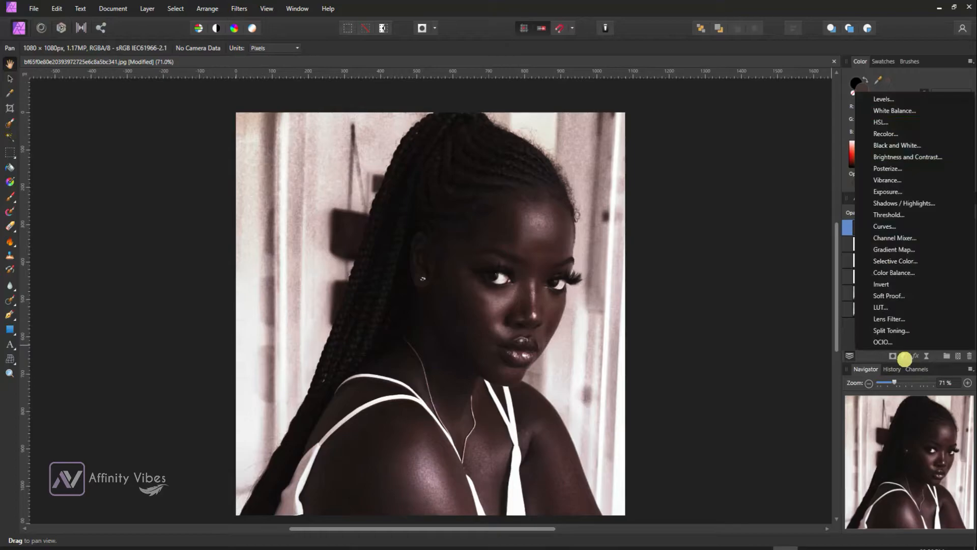
pyautogui.click(884, 99)
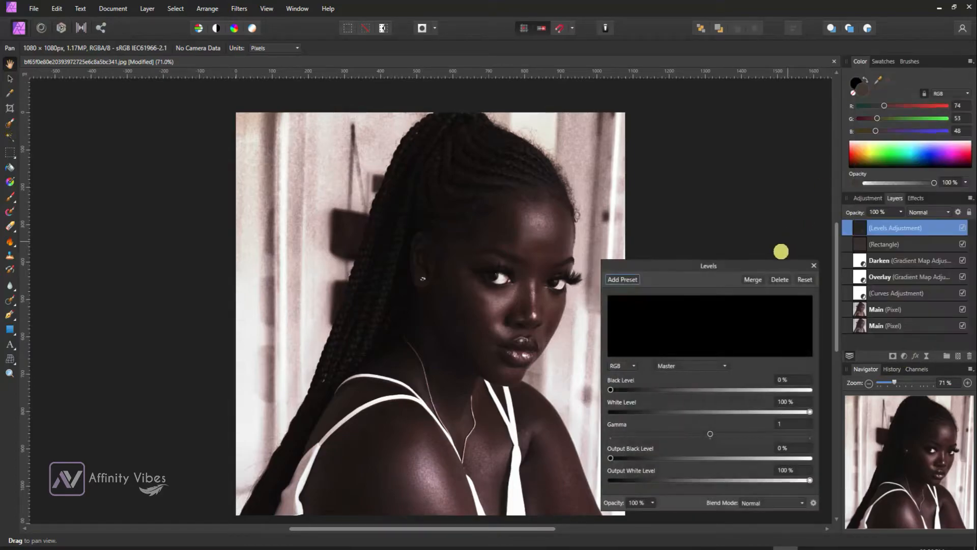
pyautogui.moveTo(753, 264); pyautogui.dragTo(755, 141)
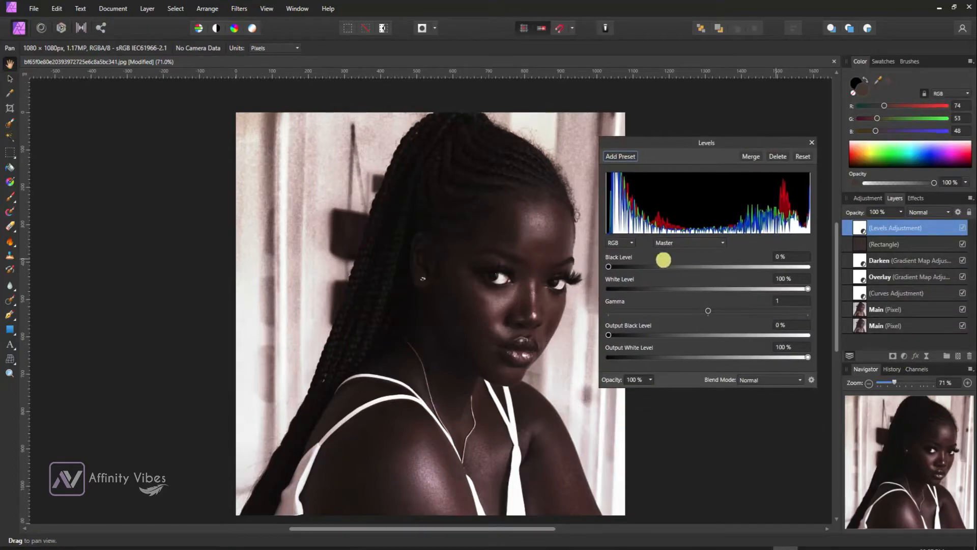
pyautogui.moveTo(613, 264)
pyautogui.mouseDown()
pyautogui.moveTo(628, 263)
pyautogui.moveTo(620, 263)
pyautogui.mouseUp()
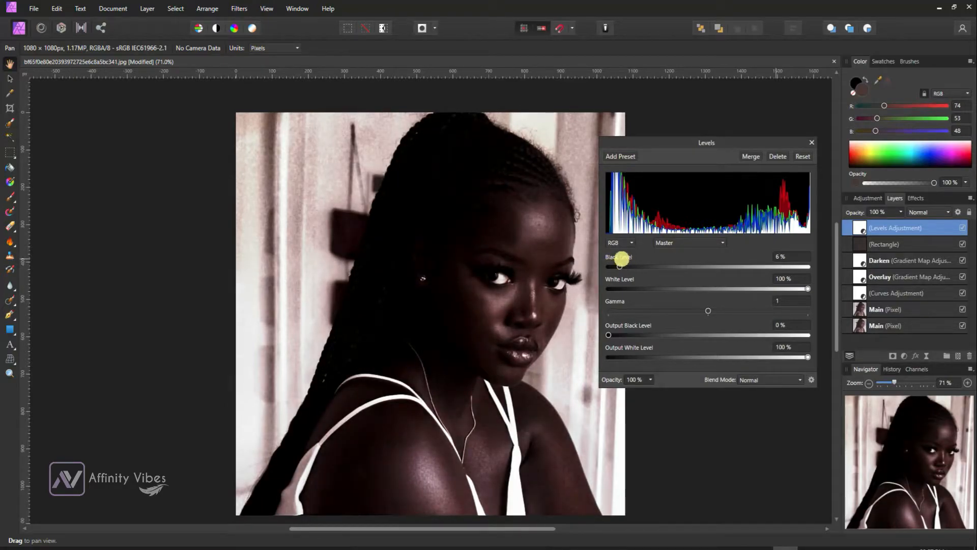
pyautogui.click(791, 256)
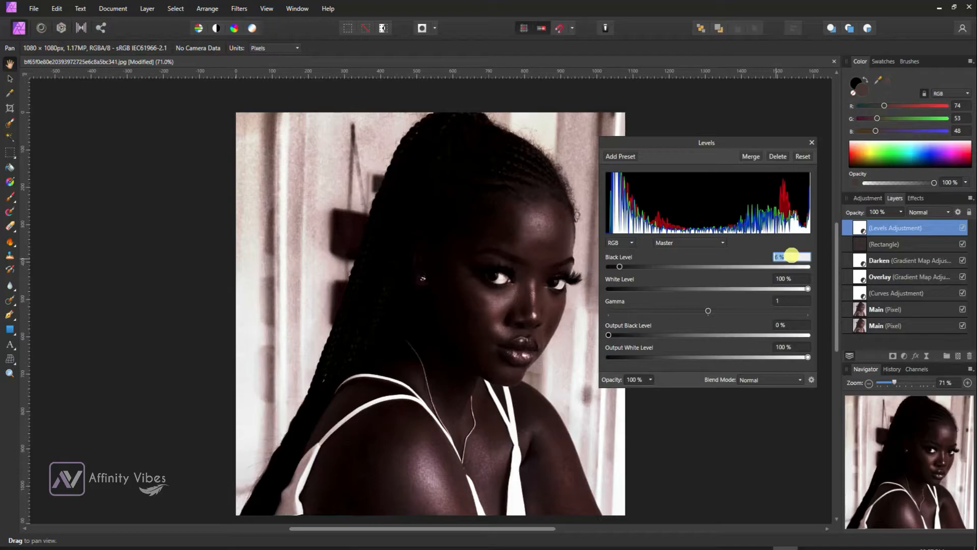
pyautogui.write('5')
pyautogui.press('Return')
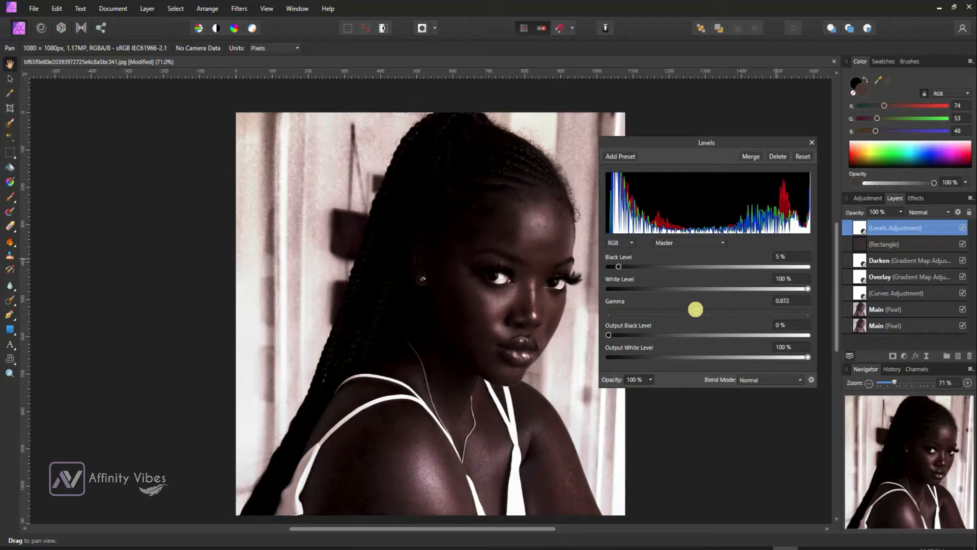
# Set the Levels adjustment's gamma to 0.75 at a 5% black level and compare the portrait with and without it
pyautogui.moveTo(694, 309); pyautogui.dragTo(691, 307)
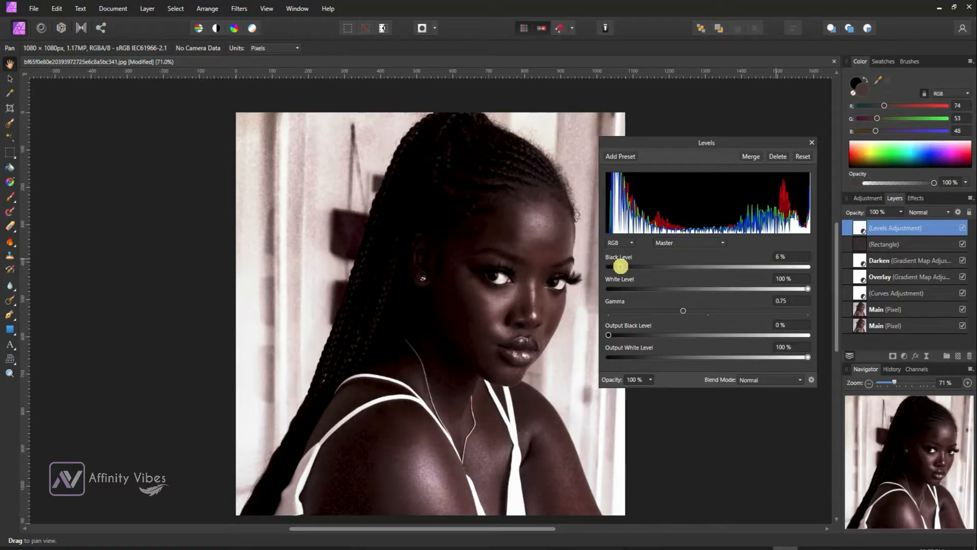
pyautogui.moveTo(620, 265); pyautogui.dragTo(619, 266)
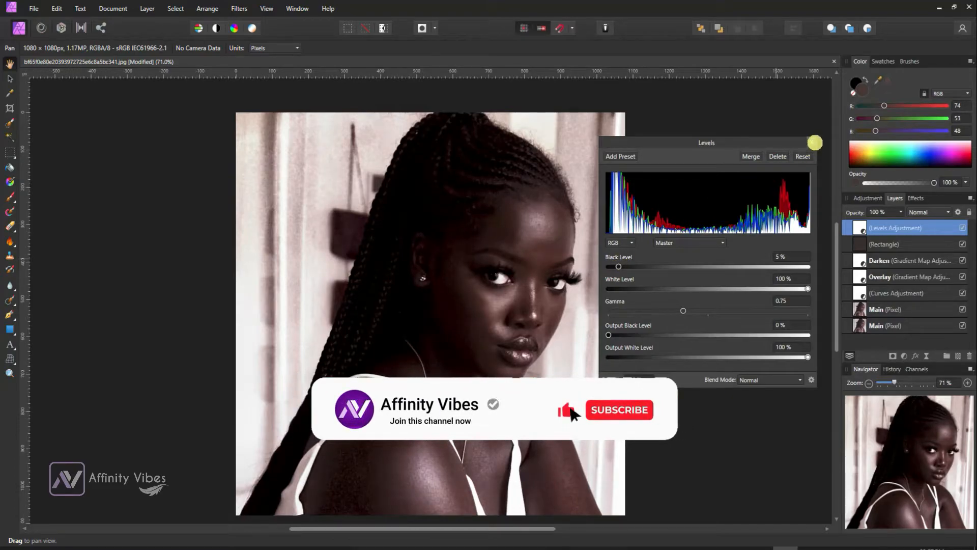
pyautogui.click(814, 144)
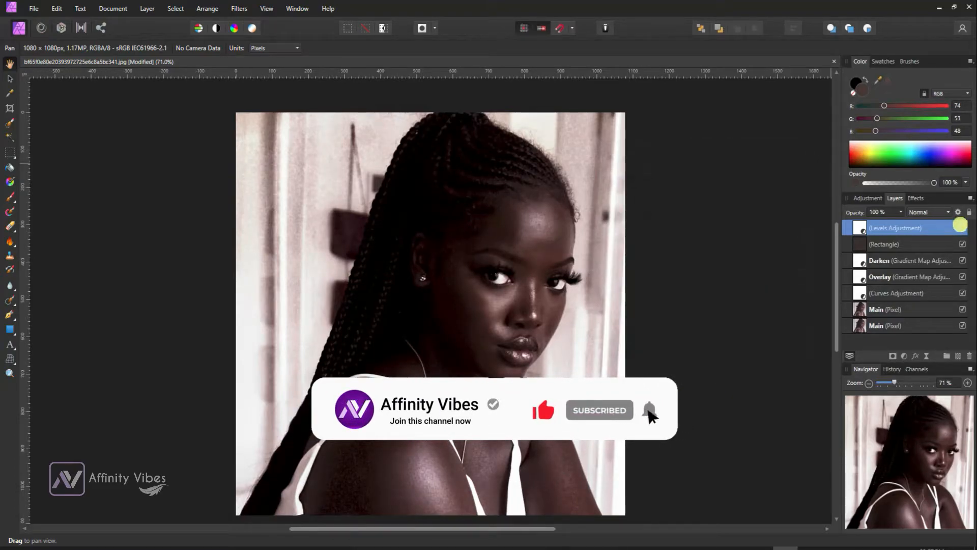
pyautogui.click(962, 228)
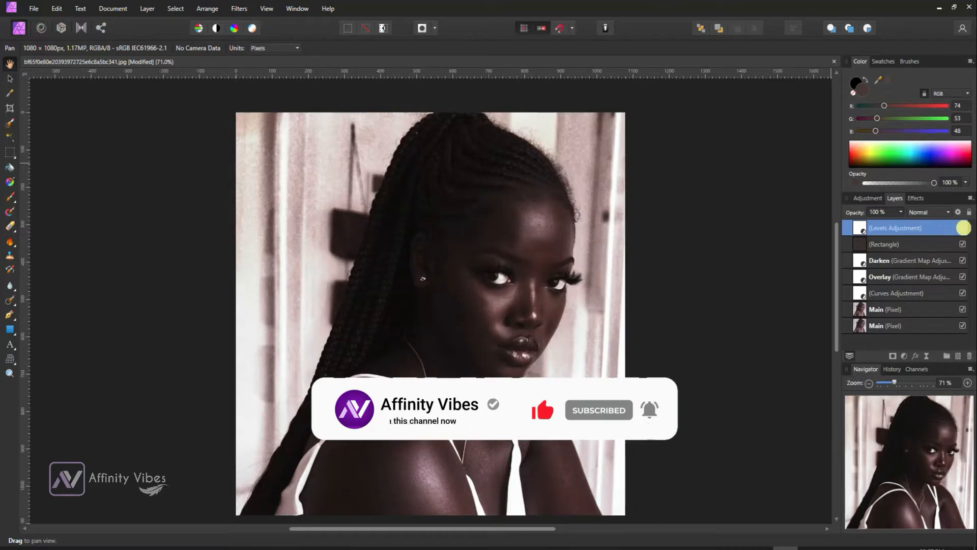
pyautogui.click(963, 228)
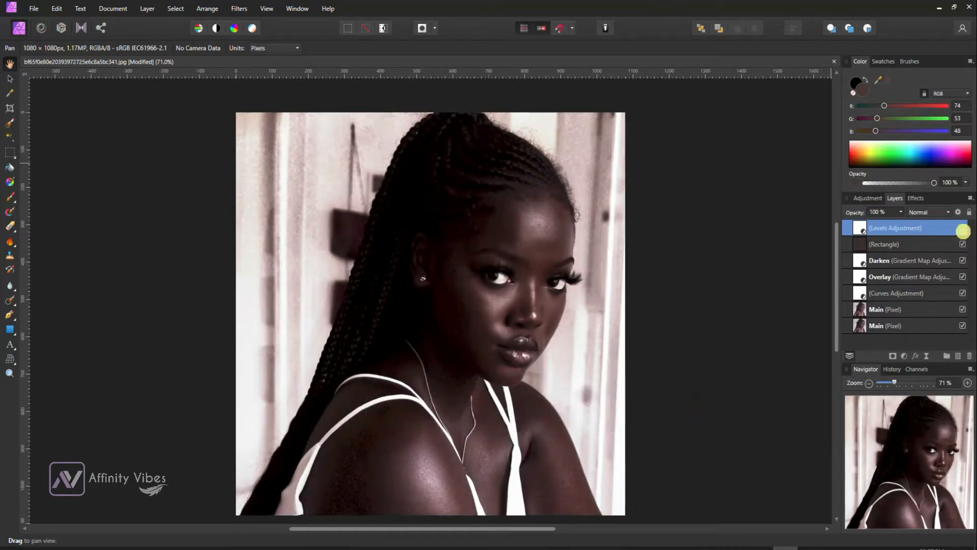
pyautogui.click(962, 228)
pyautogui.click(963, 228)
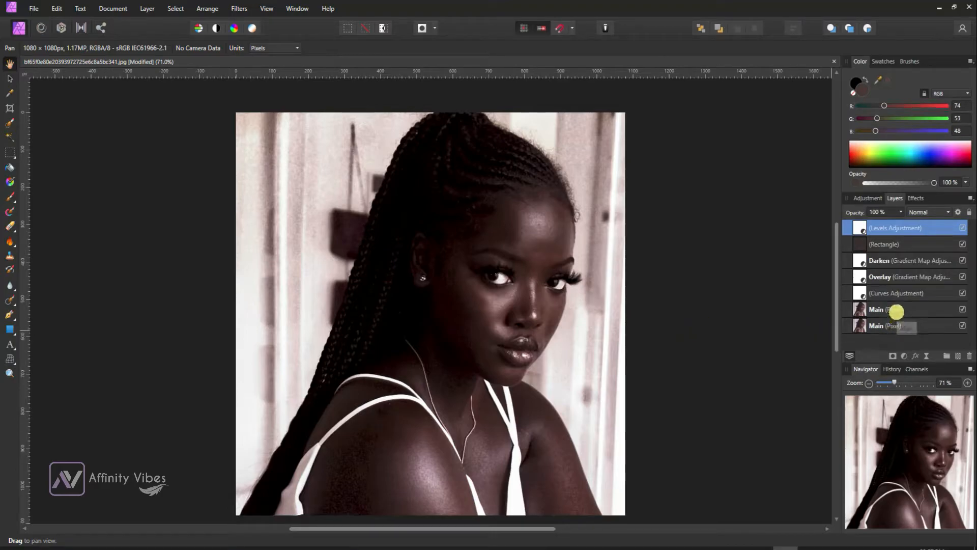
# Group the upper Main layer together with the rectangle and all adjustments above it
pyautogui.keyDown('shift'); pyautogui.click(895, 311); pyautogui.keyUp('shift')
pyautogui.click(946, 356)
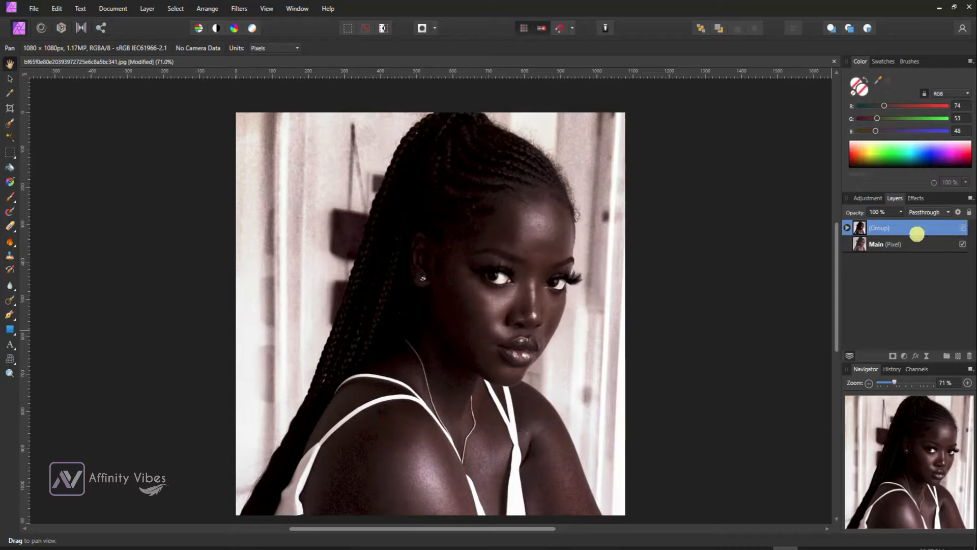
# Merge the visible layers into a new pixel layer above the group and hide the group
pyautogui.rightClick(911, 228)
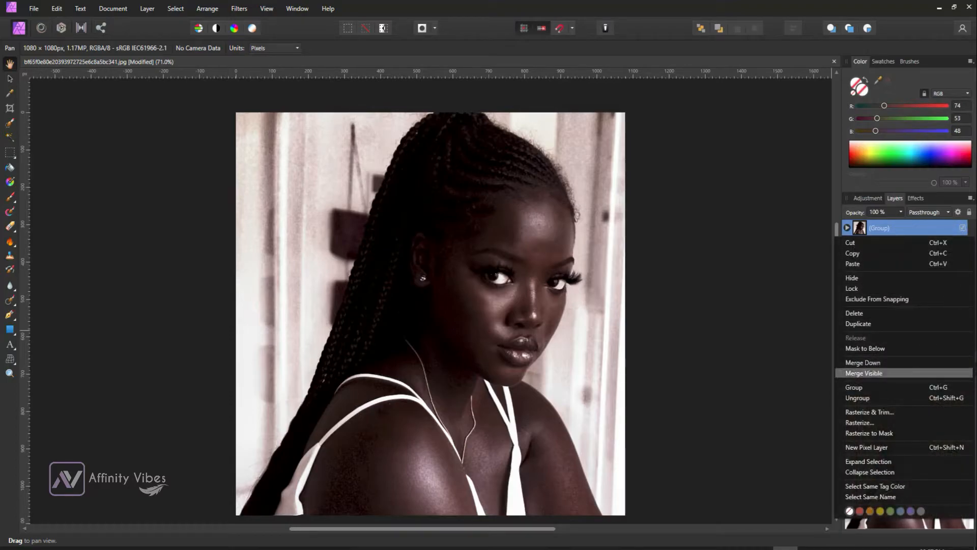
pyautogui.click(864, 373)
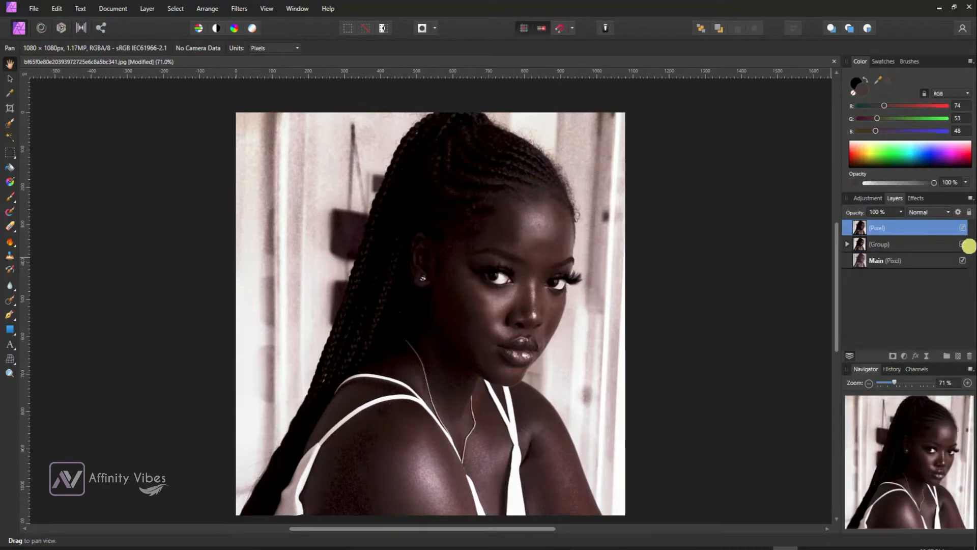
pyautogui.click(963, 245)
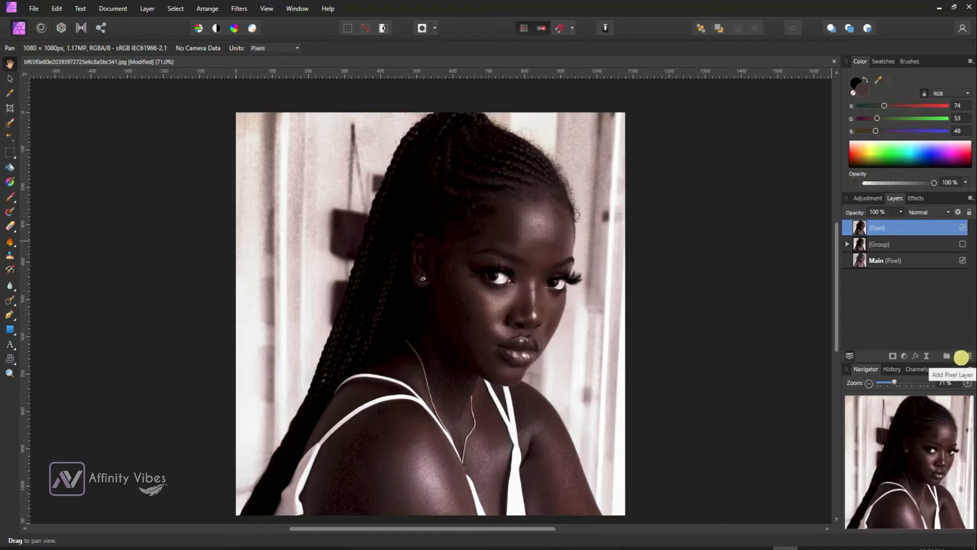
# Add an empty pixel layer above the merged one and set the Paint Brush colour to white (FFFFFF)
pyautogui.click(956, 355)
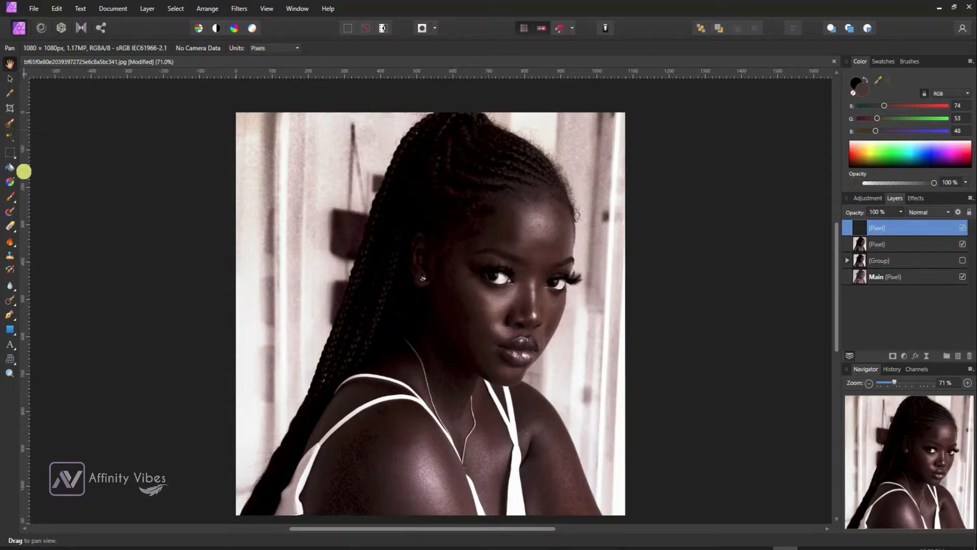
pyautogui.click(11, 196)
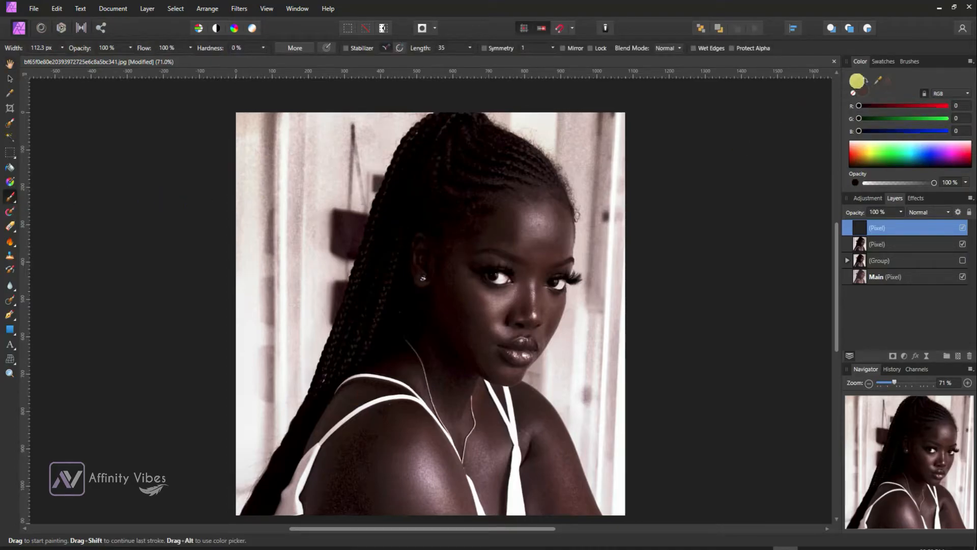
pyautogui.click(864, 80)
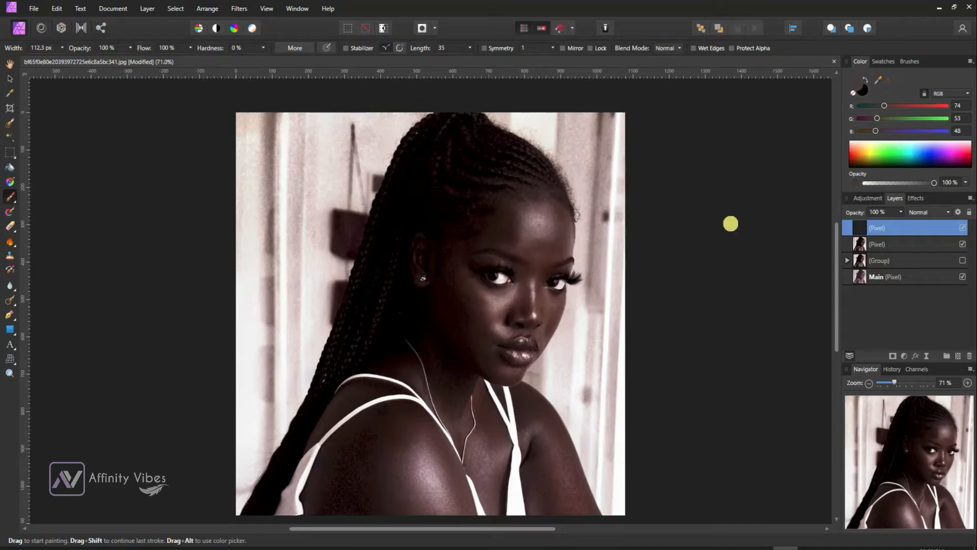
pyautogui.doubleClick(857, 84)
pyautogui.moveTo(684, 230); pyautogui.dragTo(473, 41)
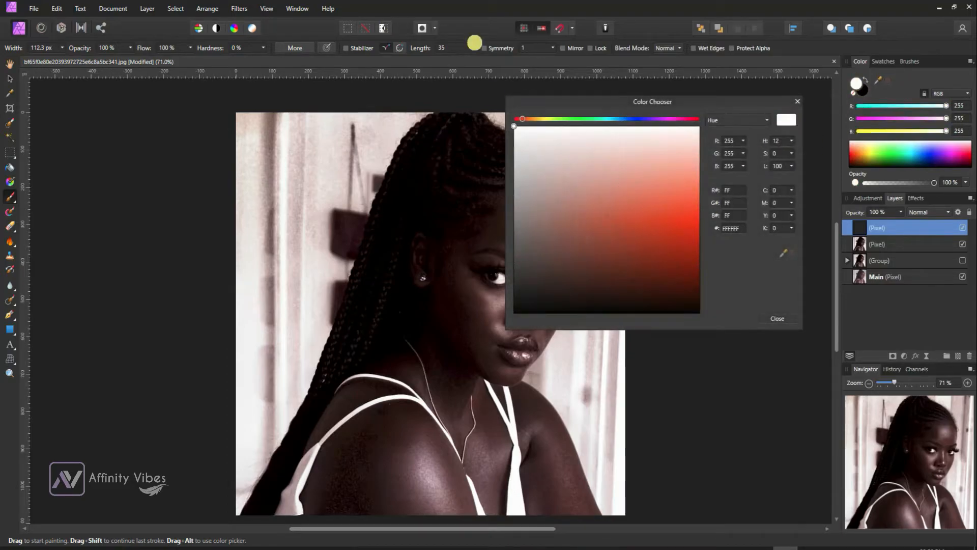
pyautogui.click(801, 101)
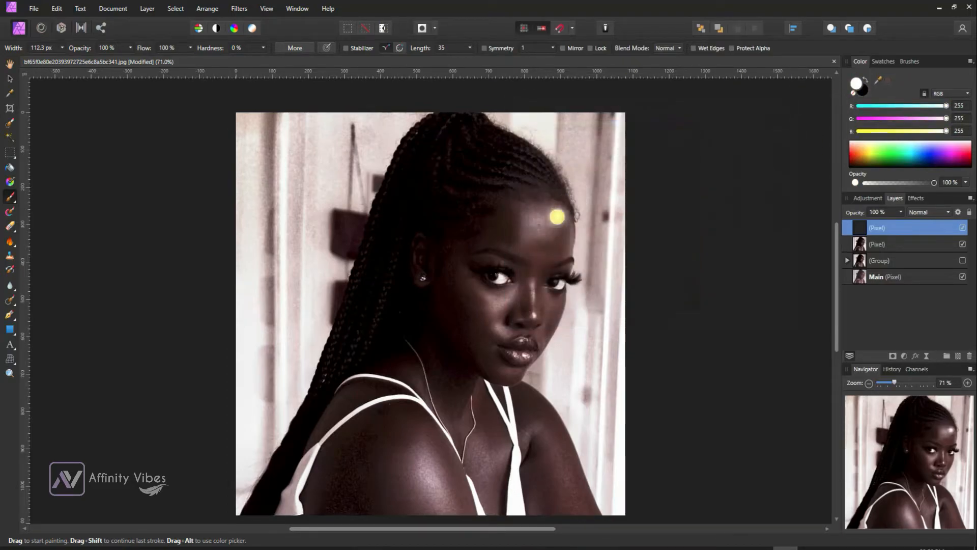
# Set the brush to 343.5 px wide at 20% opacity and paint a soft white highlight across the forehead
pyautogui.press(']')
pyautogui.press(']')
pyautogui.press(']')
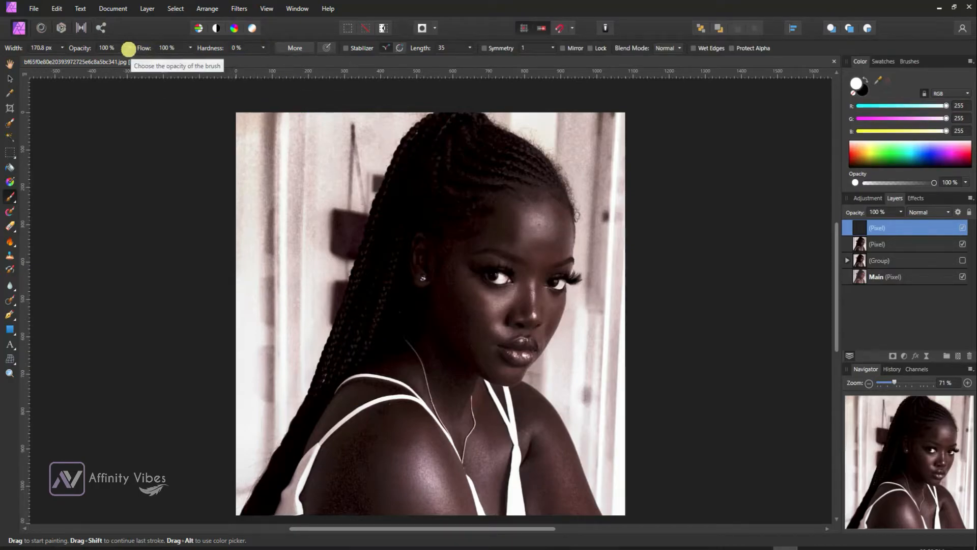
pyautogui.click(128, 48)
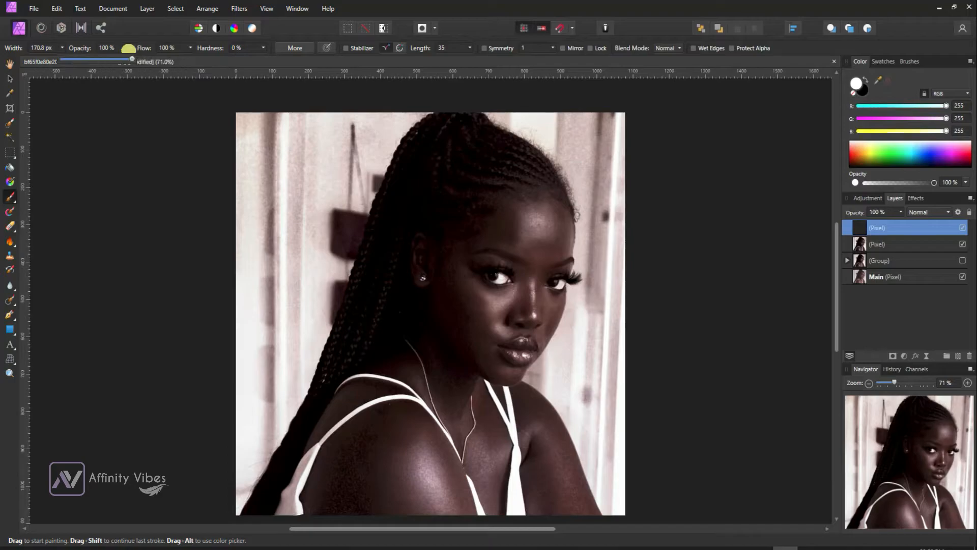
pyautogui.moveTo(134, 59); pyautogui.dragTo(81, 50)
pyautogui.press(']')
pyautogui.moveTo(527, 229); pyautogui.dragTo(560, 227)
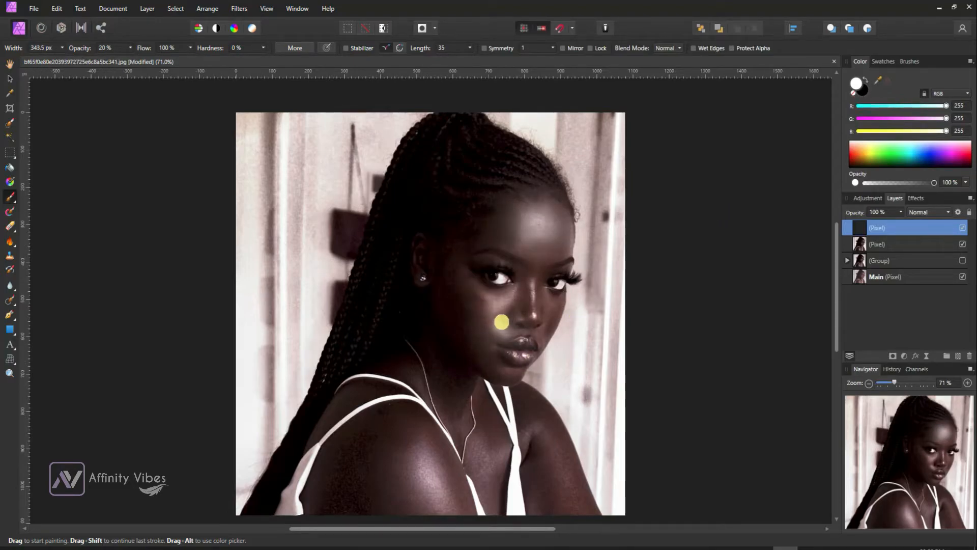
# Paint soft white highlights on the cheek, the front shoulder and the far arm, and undo the extra dab on the neck
pyautogui.click(491, 317)
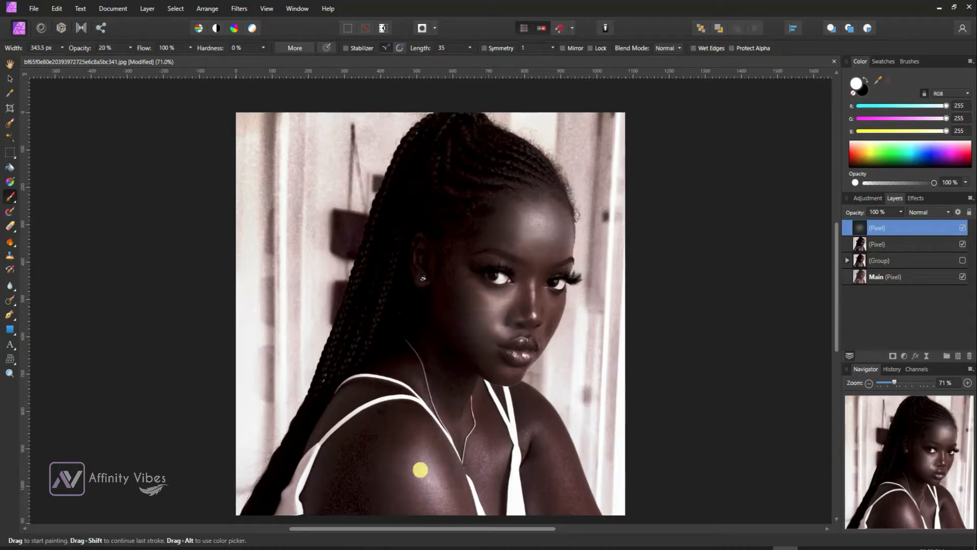
pyautogui.click(418, 469)
pyautogui.click(544, 432)
pyautogui.click(558, 466)
pyautogui.click(571, 487)
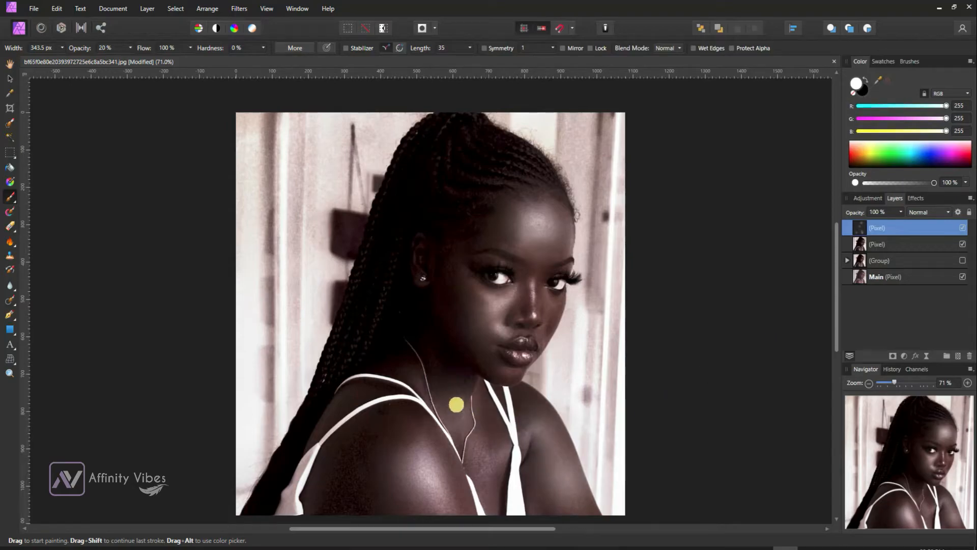
pyautogui.click(447, 376)
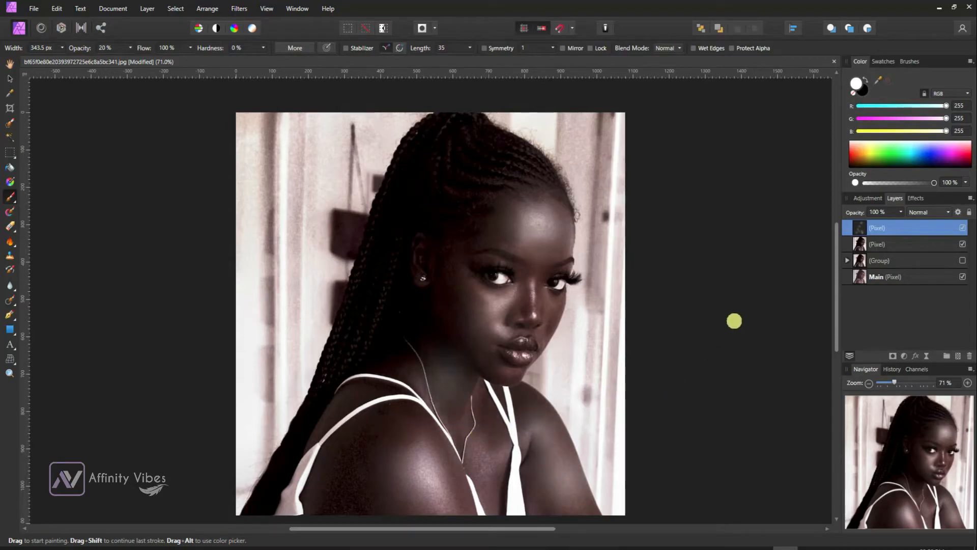
pyautogui.hotkey('ctrl', 'z')
# Reduce the brush width to 91.5 px and paint a small white highlight on the nose
pyautogui.scroll(1, 755, 314)
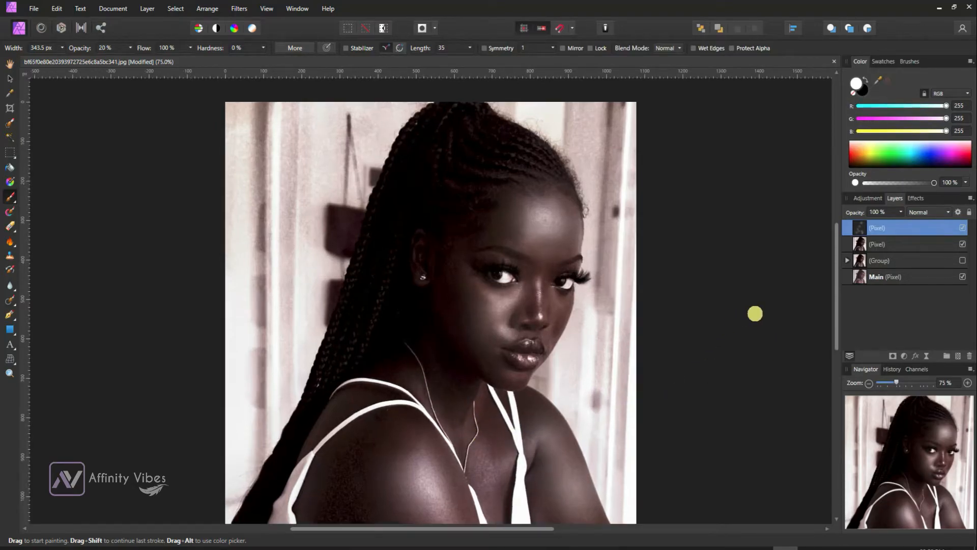
pyautogui.press('[')
pyautogui.press('[')
pyautogui.press('[')
pyautogui.press('[')
pyautogui.press('[')
pyautogui.press('[')
pyautogui.press('[')
pyautogui.press('[')
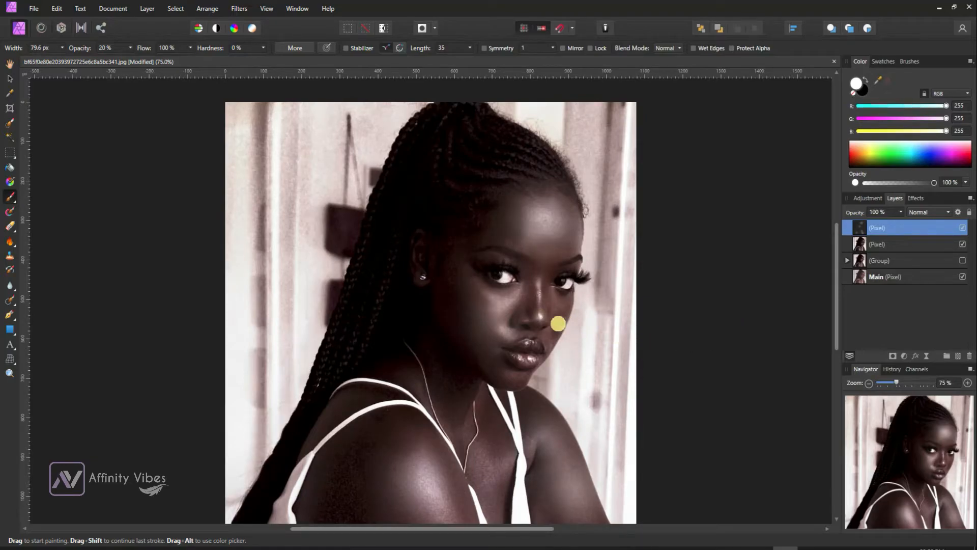
pyautogui.moveTo(542, 314); pyautogui.dragTo(541, 324)
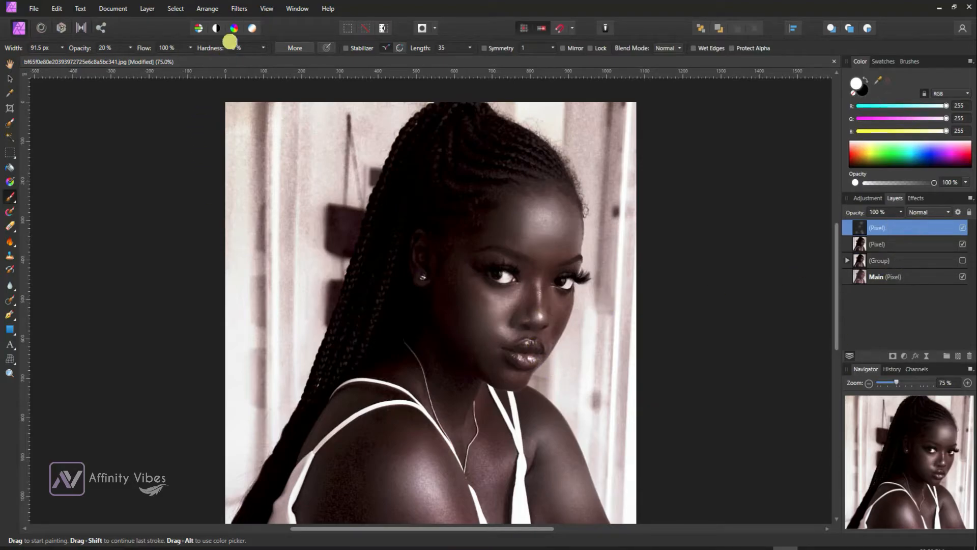
# Apply a Gaussian Blur with a radius of 59.8 px to the painted highlights layer
pyautogui.click(241, 8)
pyautogui.moveTo(242, 32)
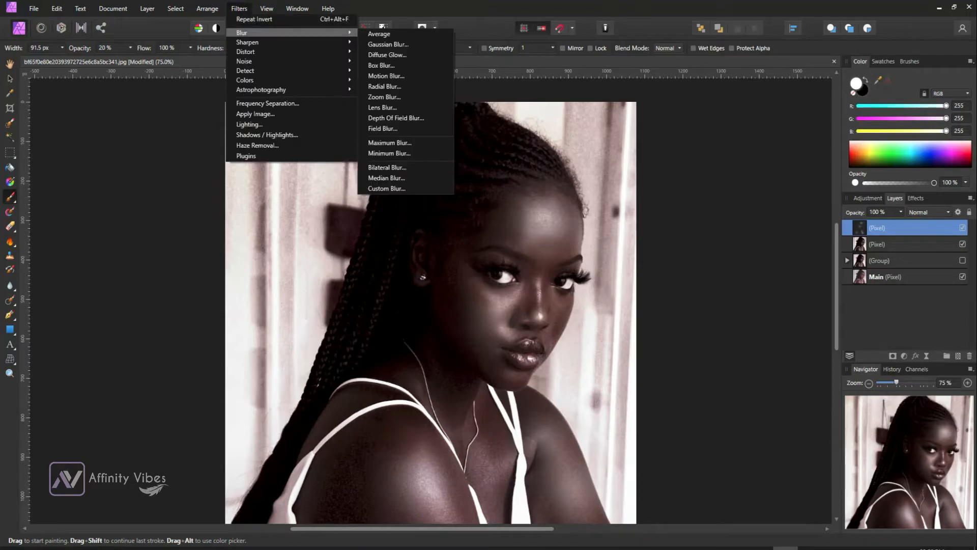
pyautogui.click(379, 42)
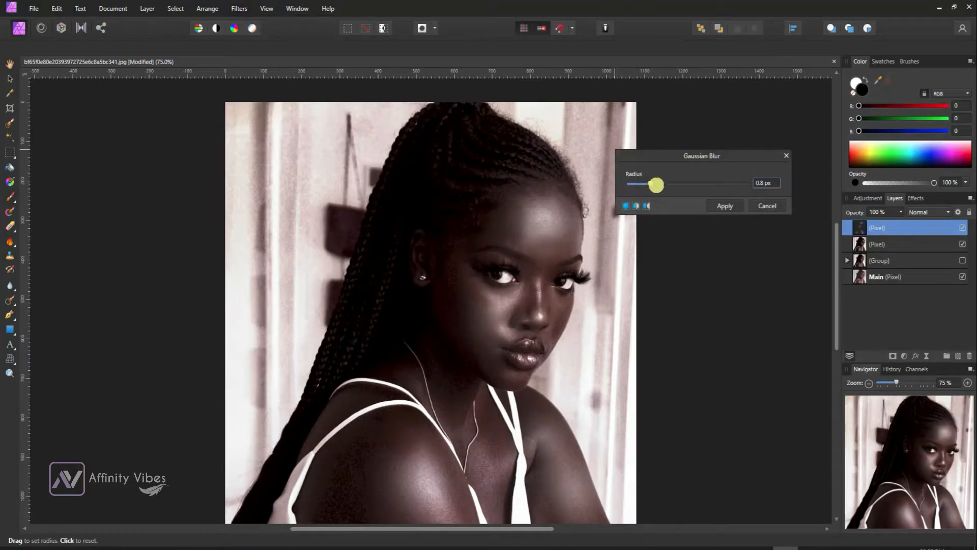
pyautogui.moveTo(650, 183); pyautogui.dragTo(735, 182)
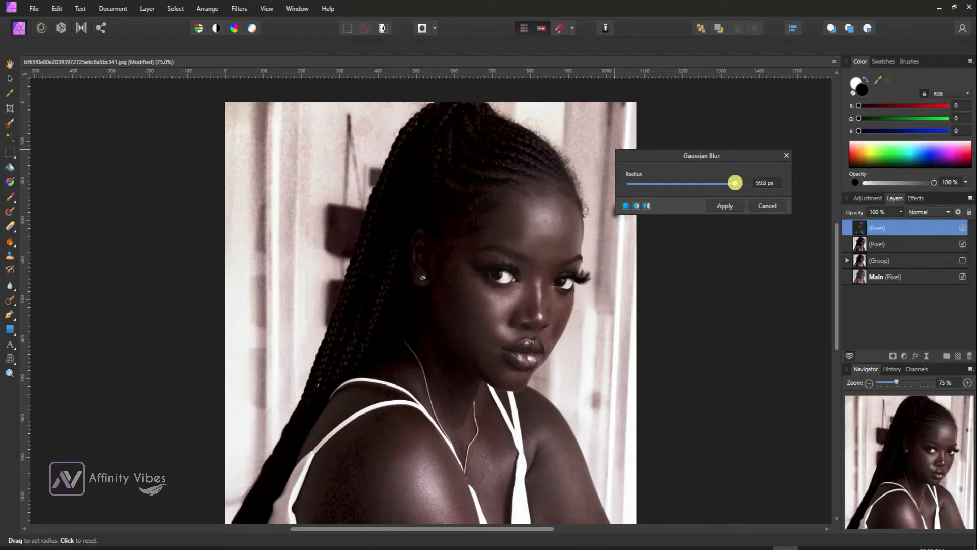
pyautogui.click(724, 206)
# Set the highlights layer's blend mode to Overlay and compare the portrait with and without it
pyautogui.click(919, 212)
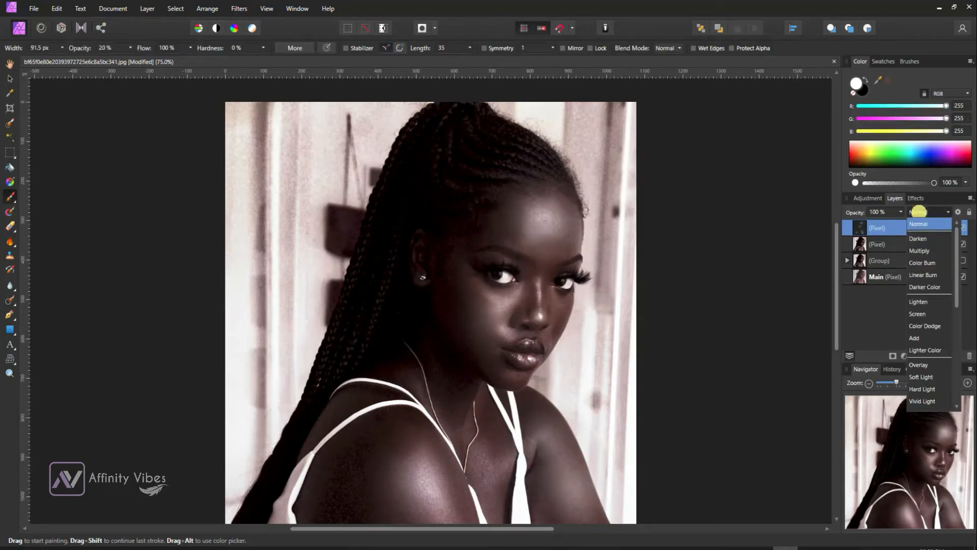
pyautogui.click(918, 364)
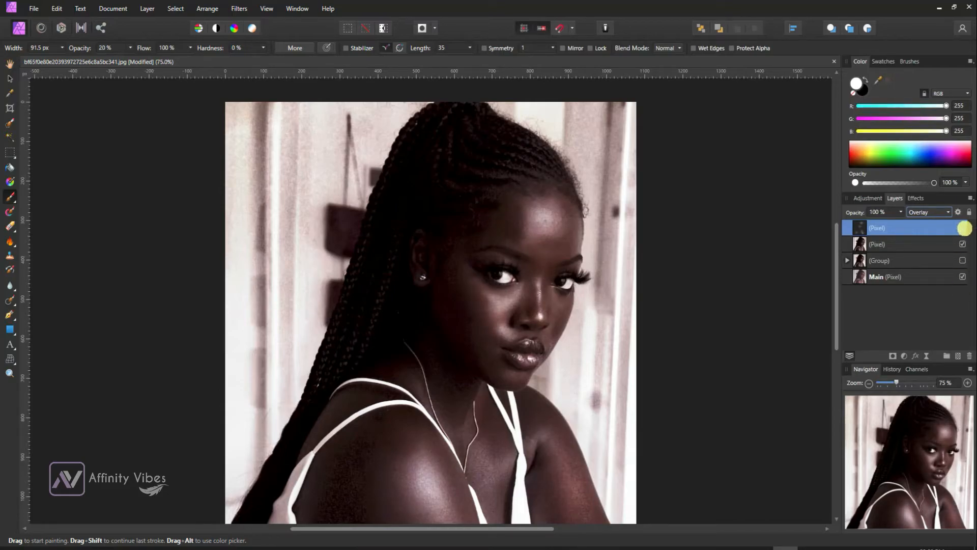
pyautogui.click(963, 227)
pyautogui.click(964, 227)
pyautogui.click(964, 228)
pyautogui.click(964, 228)
pyautogui.hotkey('ctrl', '0')
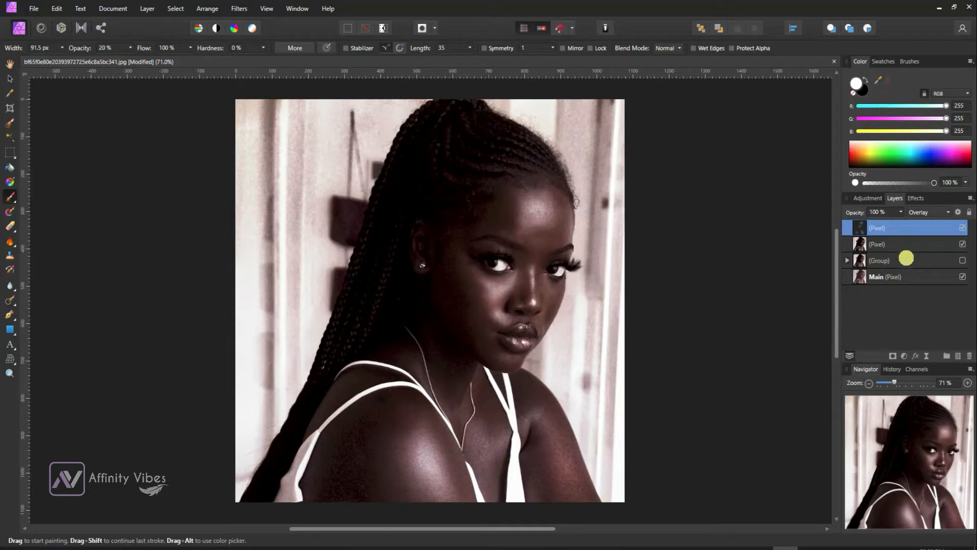
# Group all layers above the bottom Main layer and rename the group MELANIN TONE
pyautogui.keyDown('shift'); pyautogui.click(908, 261); pyautogui.keyUp('shift')
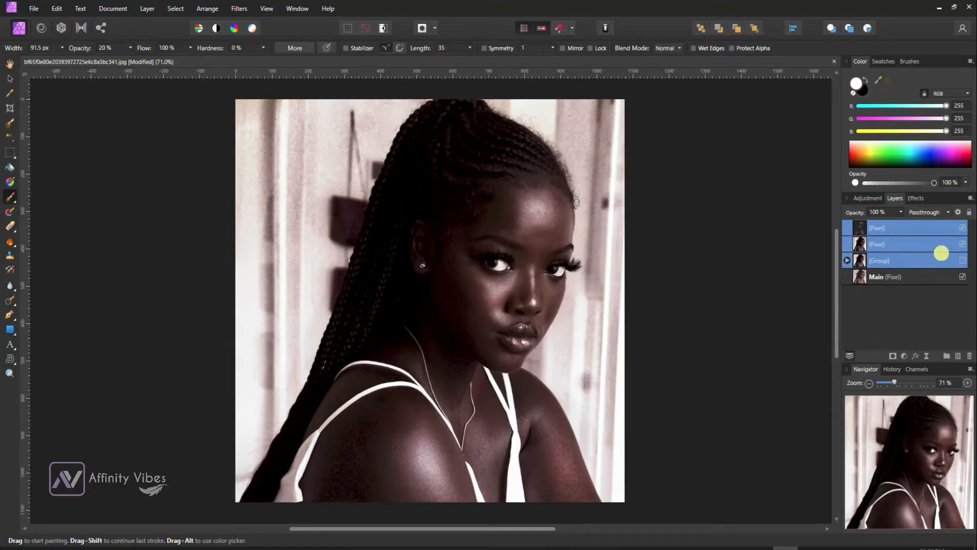
pyautogui.hotkey('ctrl', 'g')
pyautogui.doubleClick(883, 228)
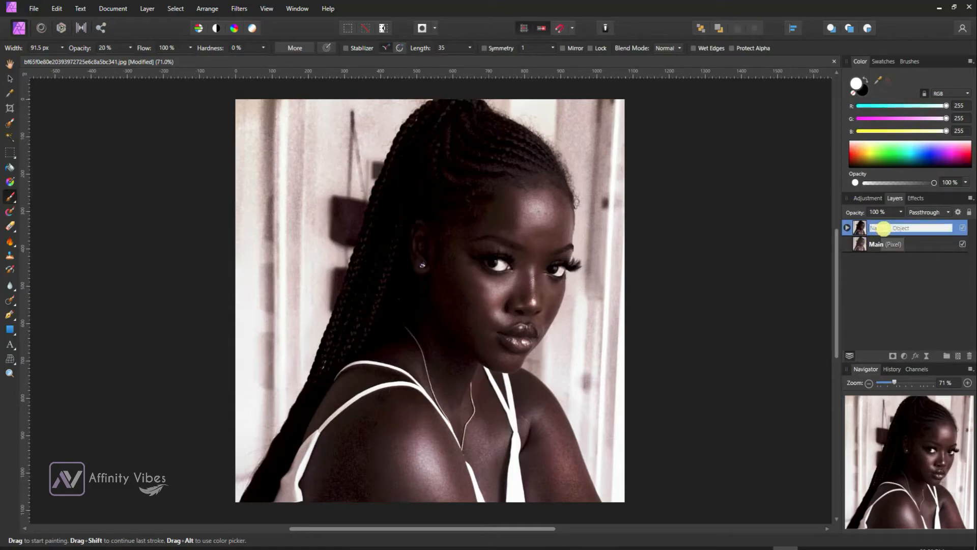
pyautogui.write('MELANIN TONE')
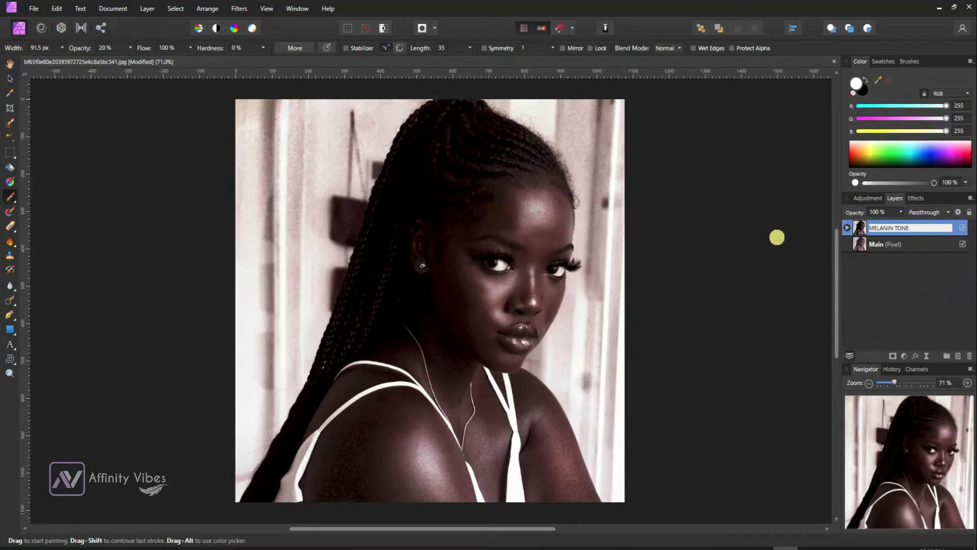
pyautogui.click(777, 237)
pyautogui.click(847, 228)
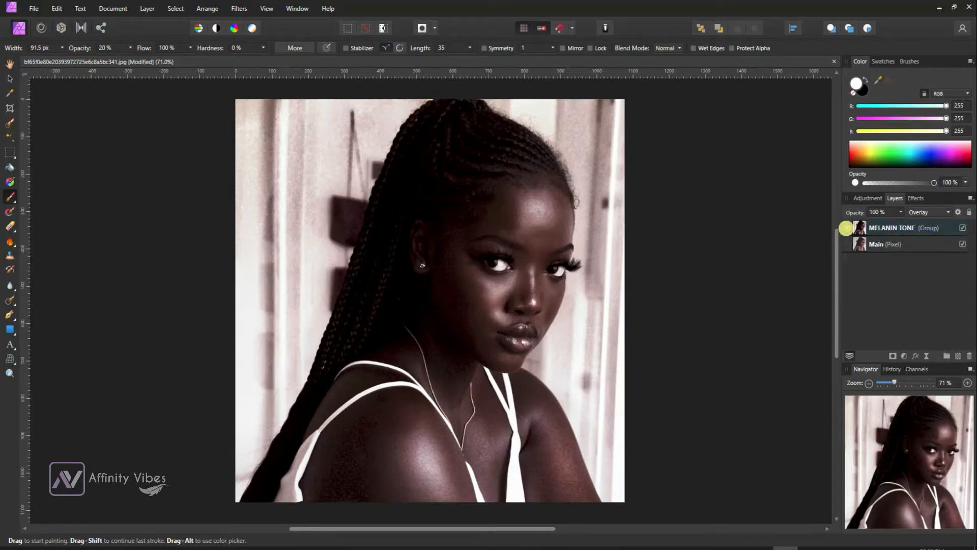
# Compare the portrait with and without the MELANIN TONE group
pyautogui.click(962, 228)
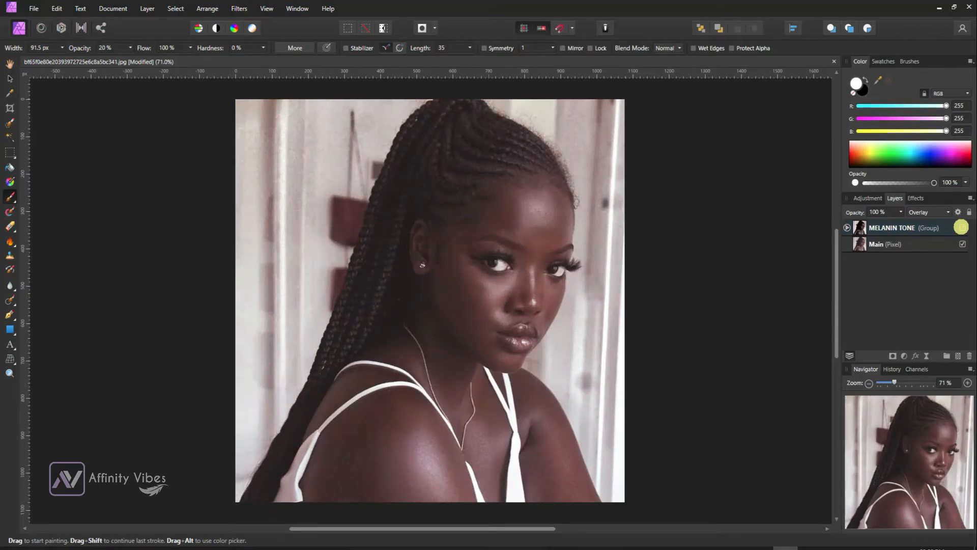
pyautogui.click(961, 228)
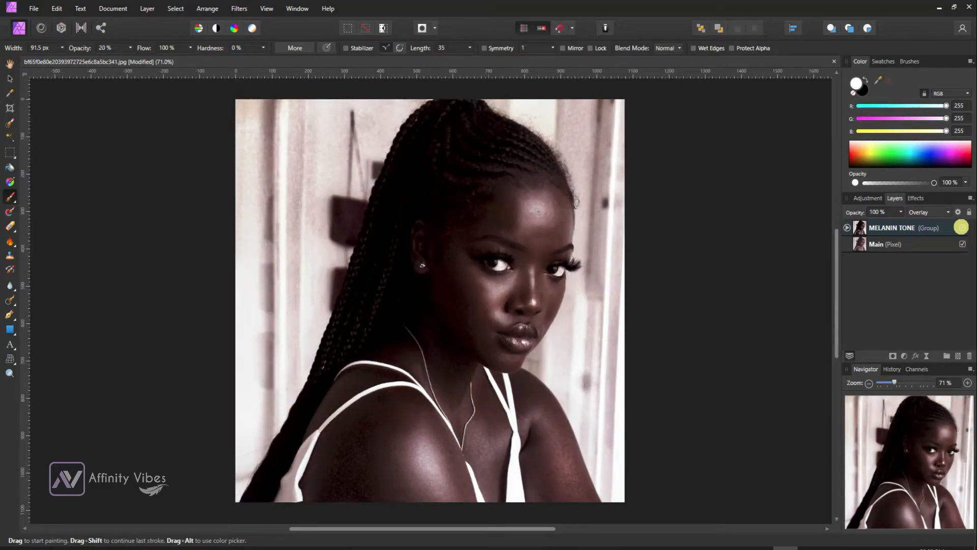
pyautogui.hotkey('ctrl', '0')
pyautogui.click(961, 228)
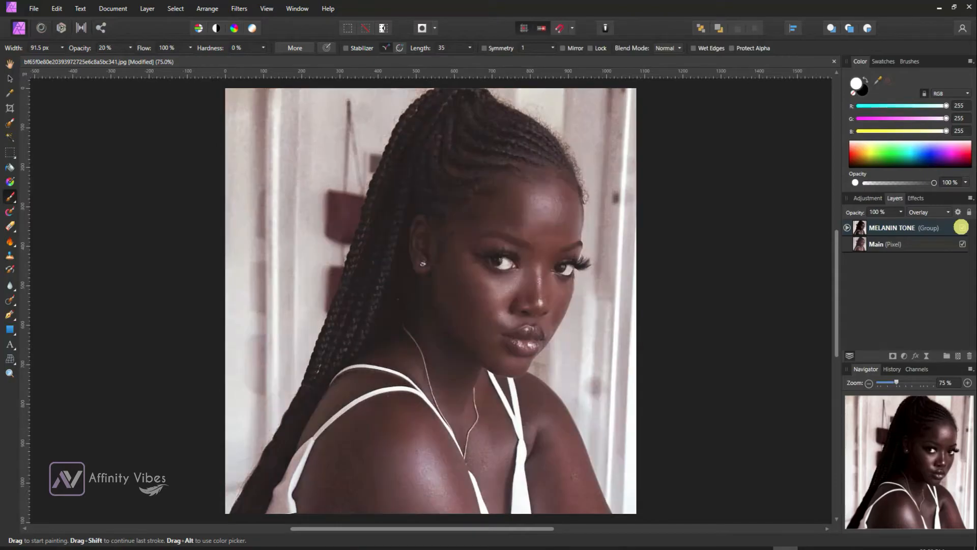
pyautogui.click(961, 227)
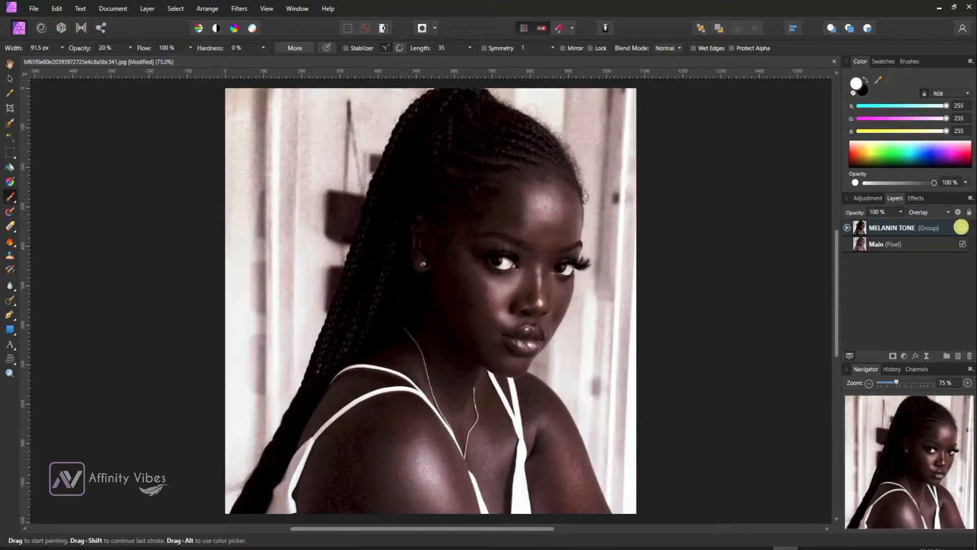
pyautogui.click(961, 228)
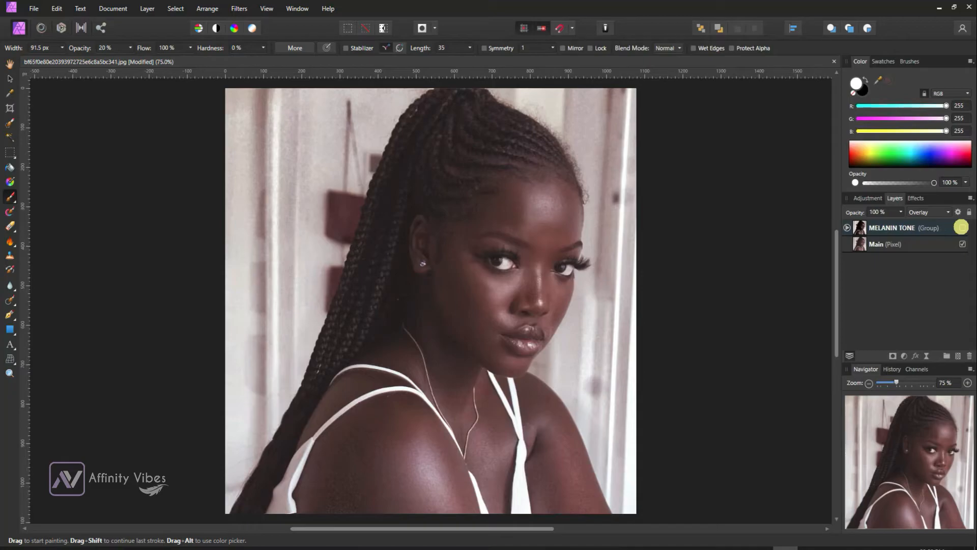
pyautogui.click(961, 227)
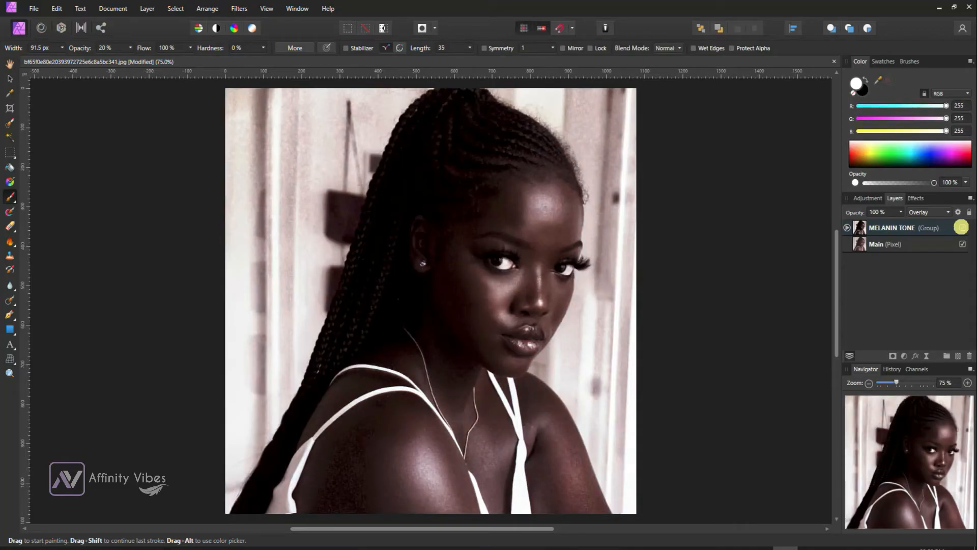
pyautogui.click(962, 228)
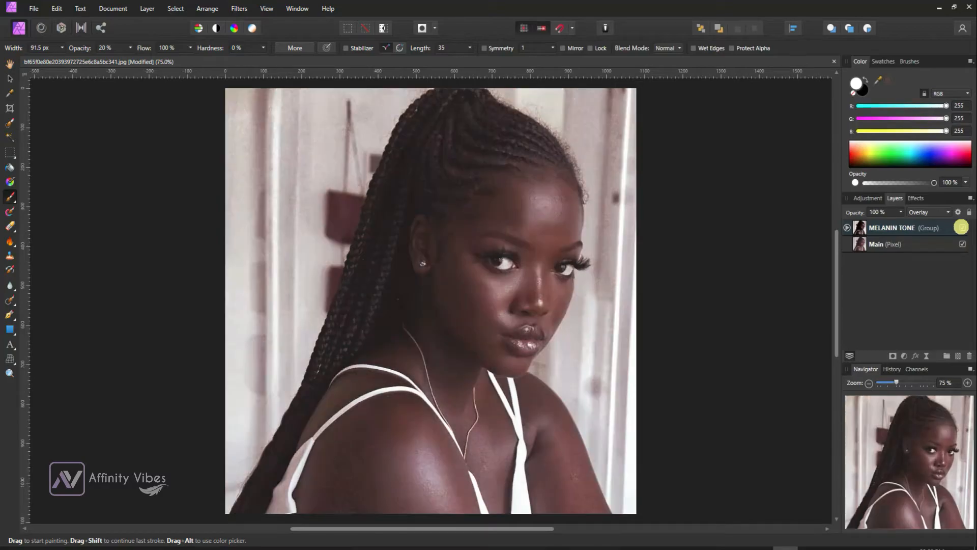
pyautogui.click(962, 227)
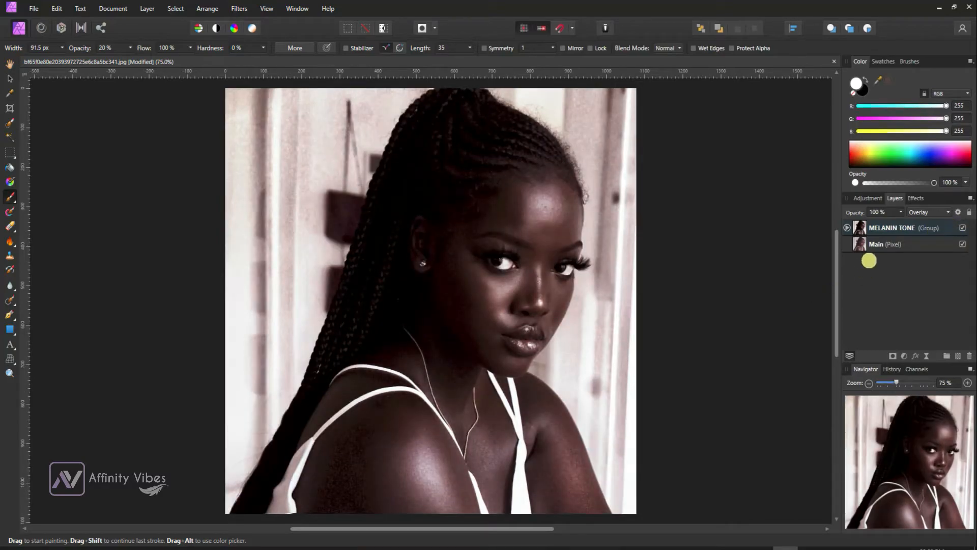
# Merge the visible layers into a new pixel layer above the MELANIN TONE group and open the Unsharp Mask filter for it
pyautogui.hotkey('ctrl', 'shift', 'n')
pyautogui.rightClick(866, 270)
pyautogui.click(239, 8)
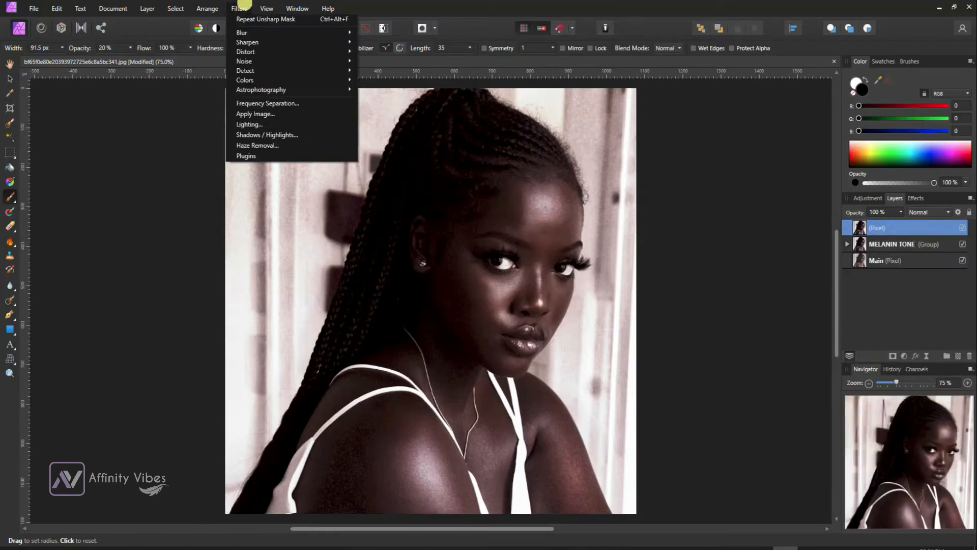
pyautogui.moveTo(265, 42)
pyautogui.click(385, 39)
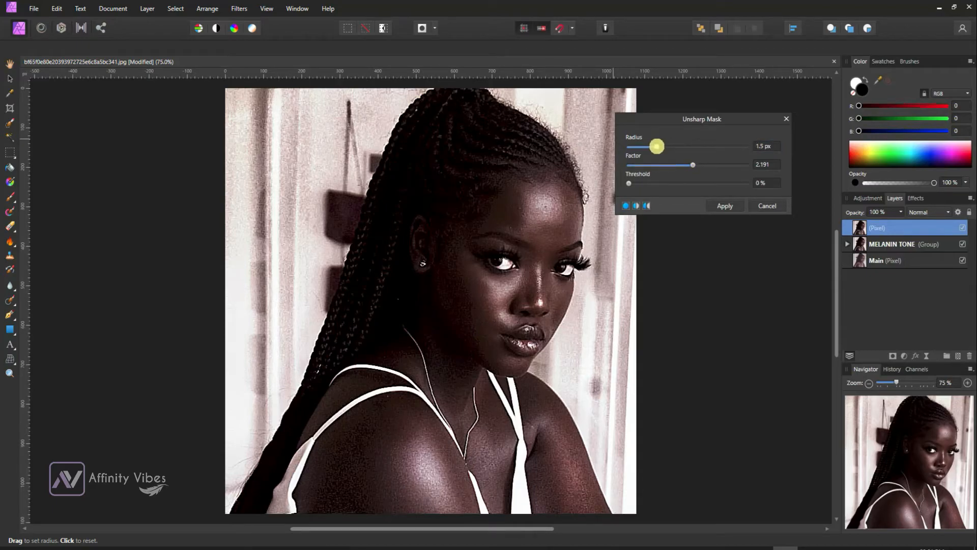
# Set the Unsharp Mask factor to 1.5 and the radius to 1 px
pyautogui.moveTo(655, 146); pyautogui.dragTo(651, 146)
pyautogui.moveTo(687, 165); pyautogui.dragTo(683, 165)
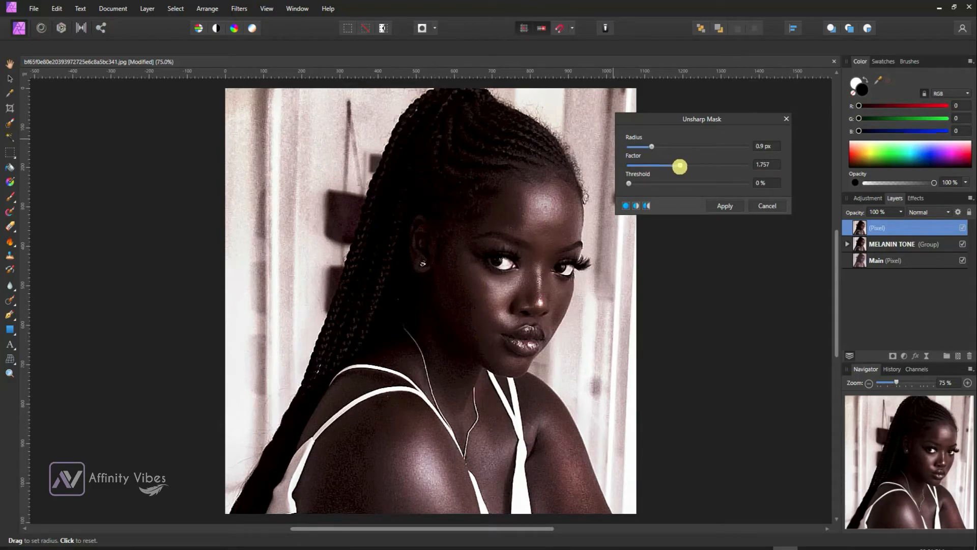
pyautogui.click(768, 163)
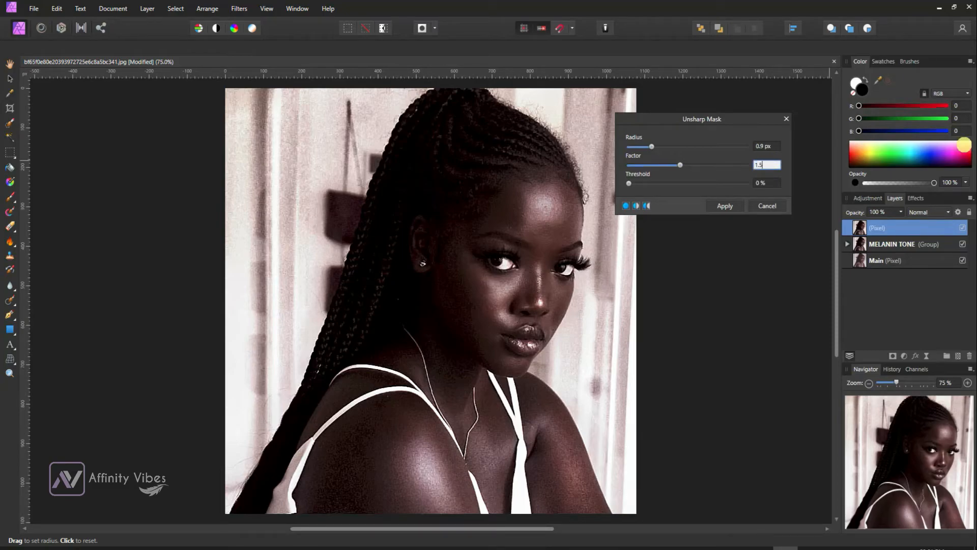
pyautogui.press('Return')
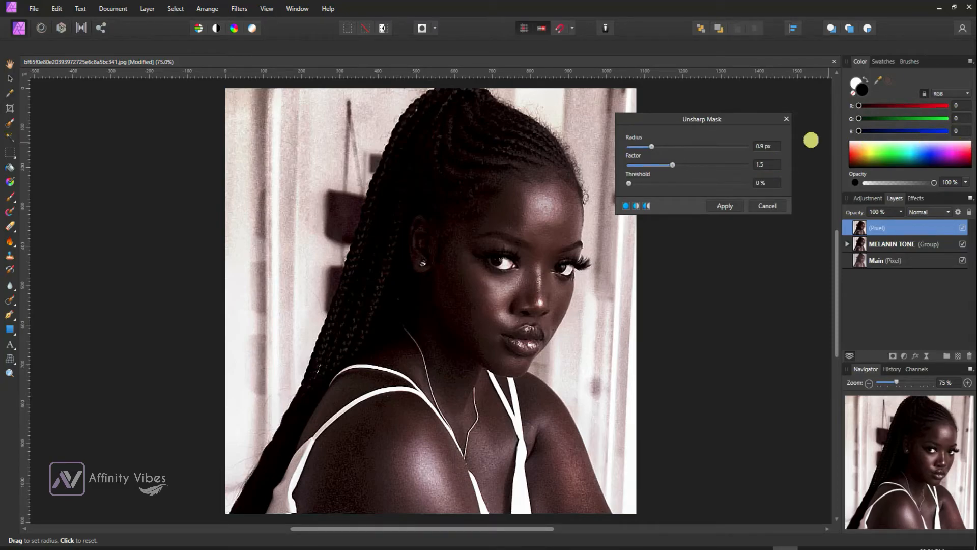
pyautogui.click(763, 146)
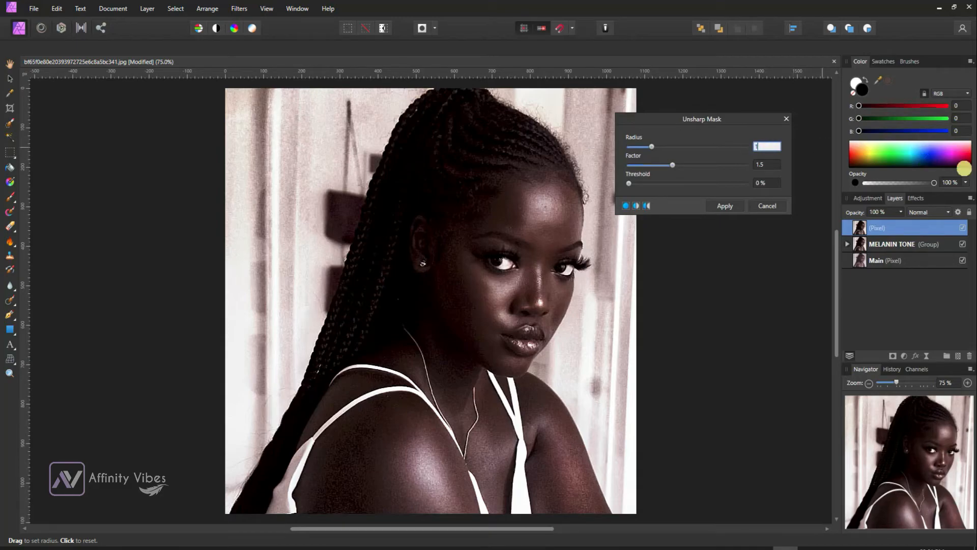
pyautogui.press('Return')
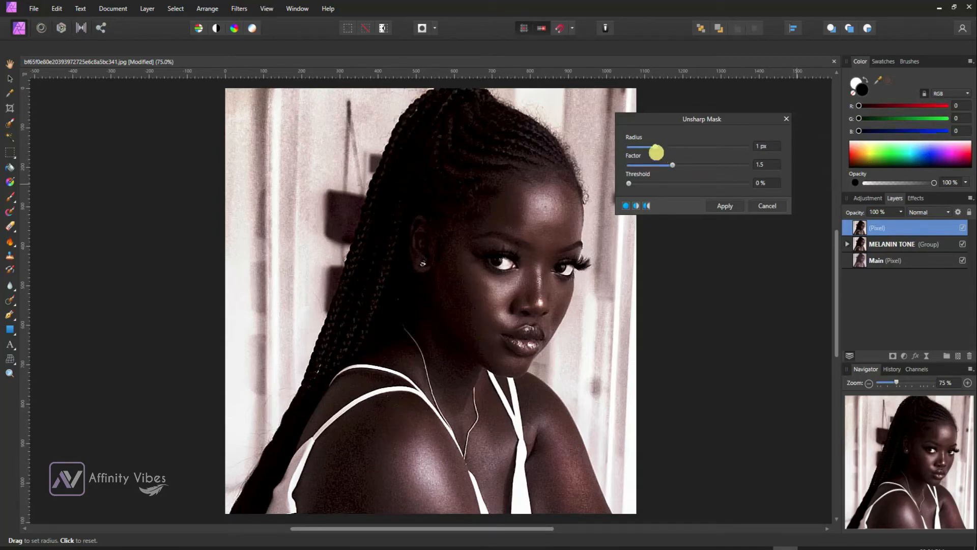
# Refine the Unsharp Mask to a radius of 0.8 px and a factor of 1.843
pyautogui.moveTo(654, 147); pyautogui.dragTo(704, 165)
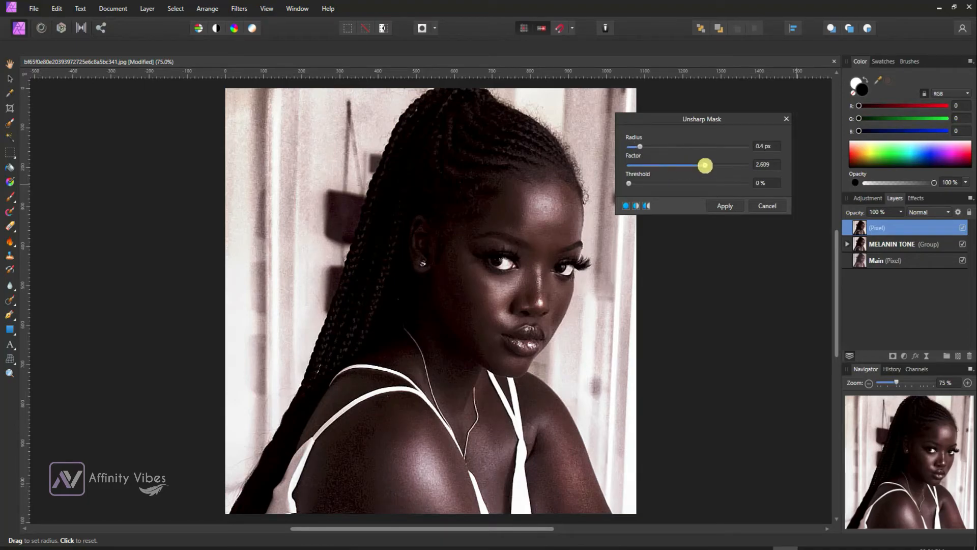
pyautogui.moveTo(639, 146); pyautogui.dragTo(651, 147)
pyautogui.moveTo(707, 164); pyautogui.dragTo(686, 164)
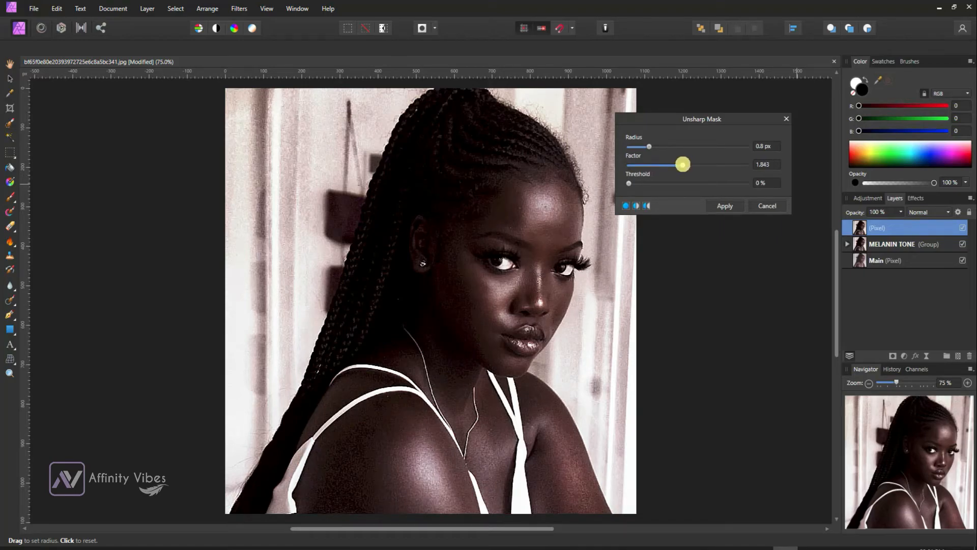
# Compare the sharpening before and after in a split view across the portrait and apply the Unsharp Mask filter
pyautogui.click(724, 207)
pyautogui.click(635, 205)
pyautogui.moveTo(427, 309); pyautogui.dragTo(651, 287)
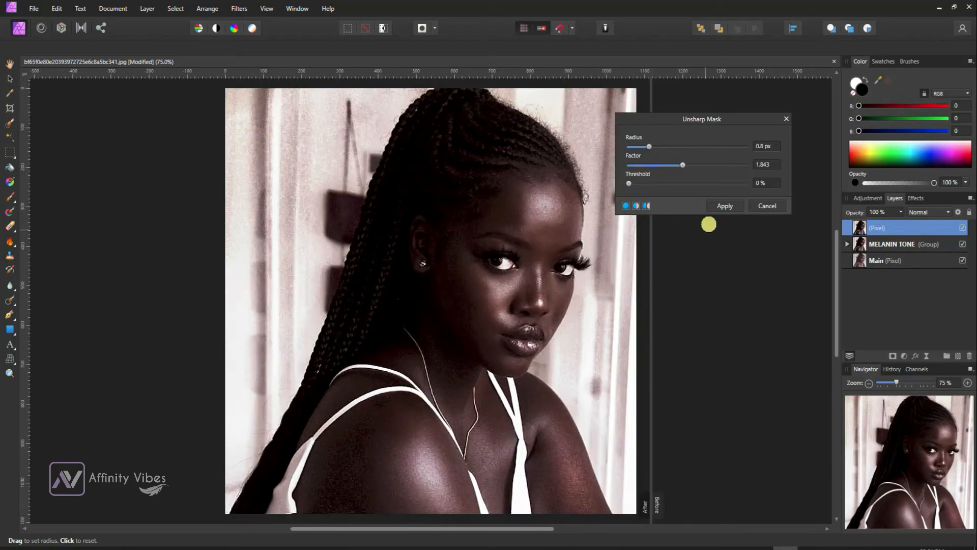
pyautogui.click(727, 204)
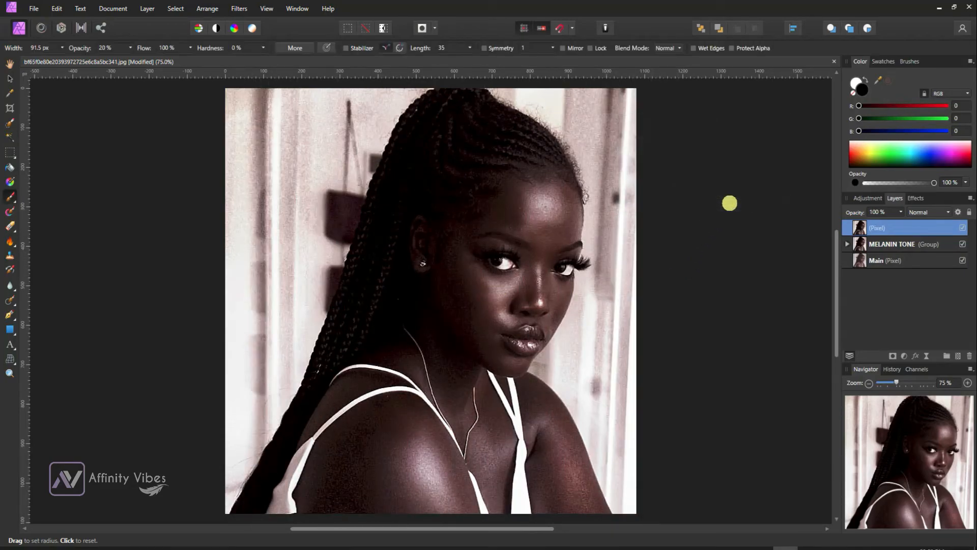
# With the MELANIN TONE group hidden, compare the original portrait with the finished result by toggling the sharpened pixel layer's visibility
pyautogui.click(10, 73)
pyautogui.click(9, 64)
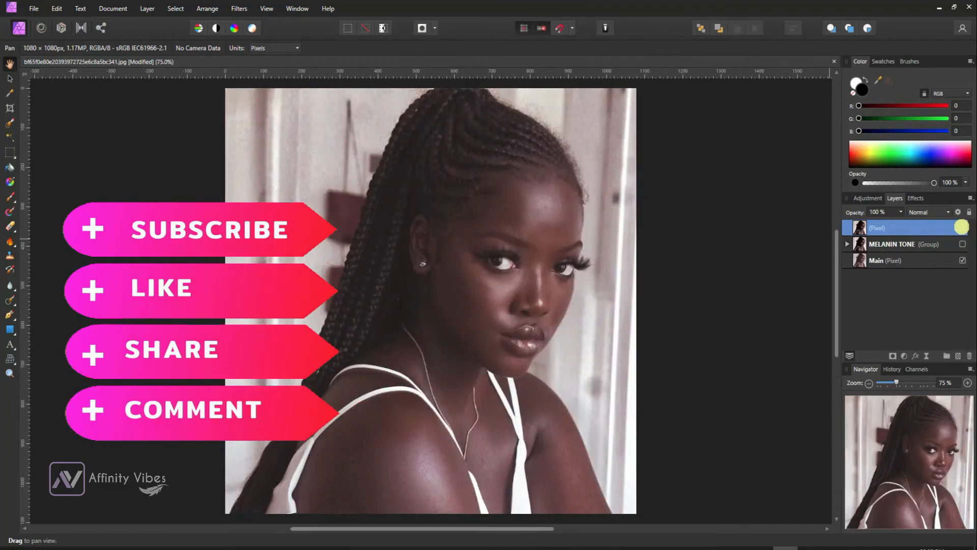
pyautogui.click(962, 227)
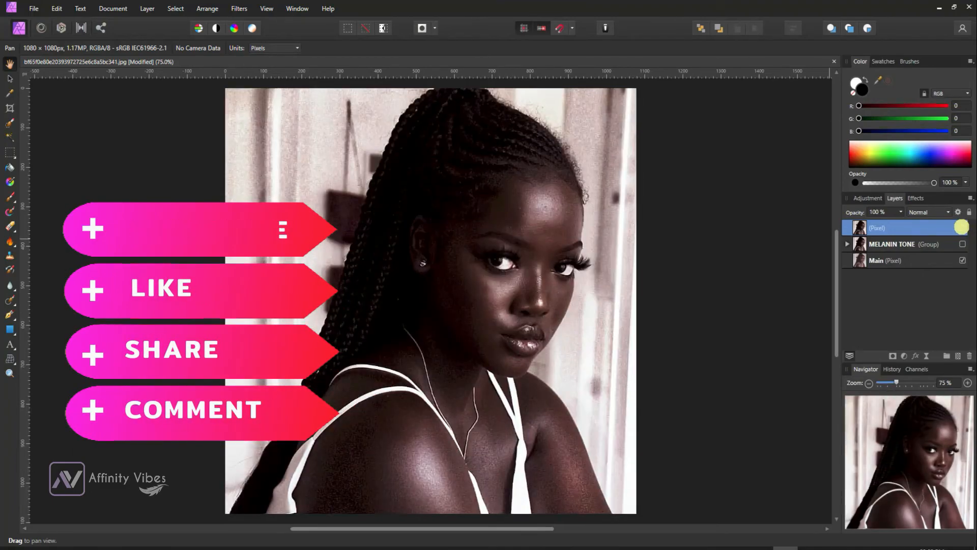
pyautogui.click(961, 227)
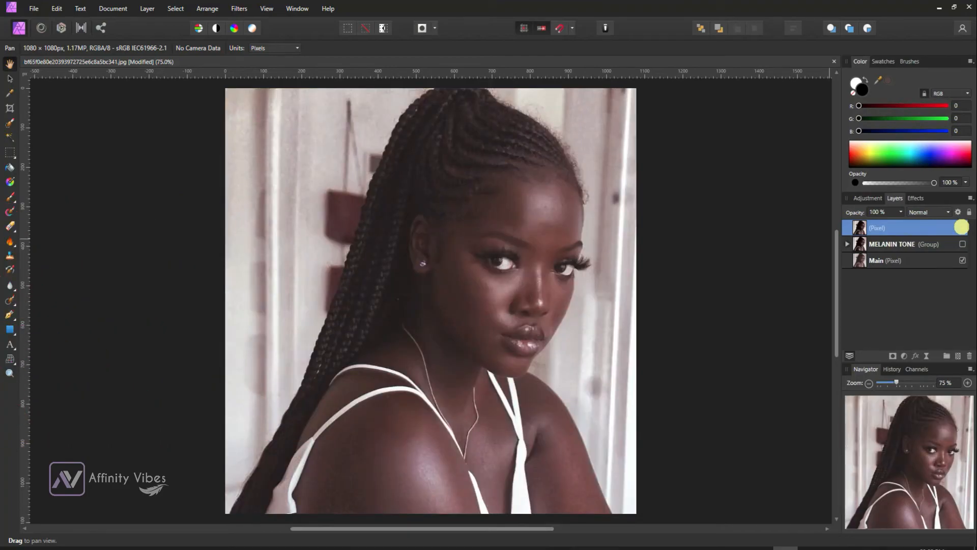
pyautogui.click(962, 227)
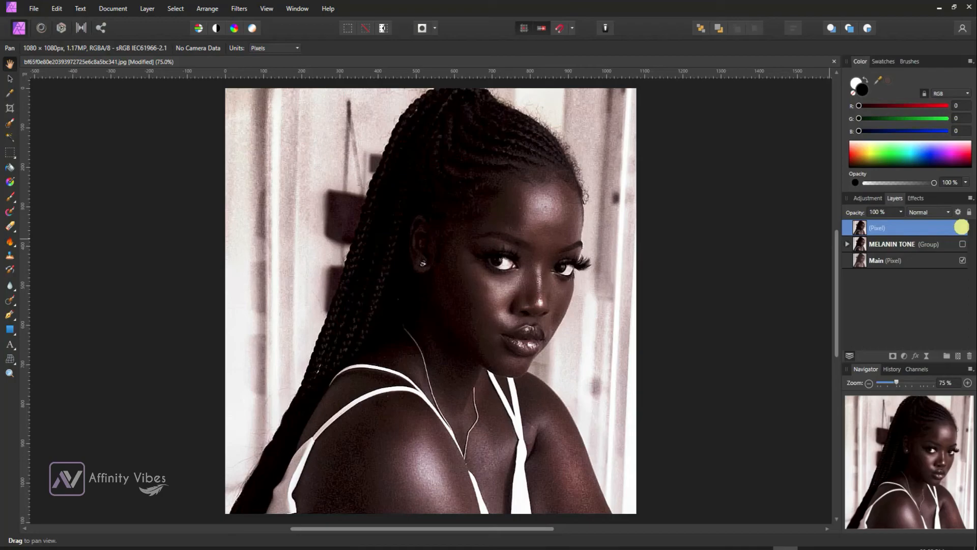
pyautogui.hotkey('ctrl', '+')
pyautogui.hotkey('ctrl', '+')
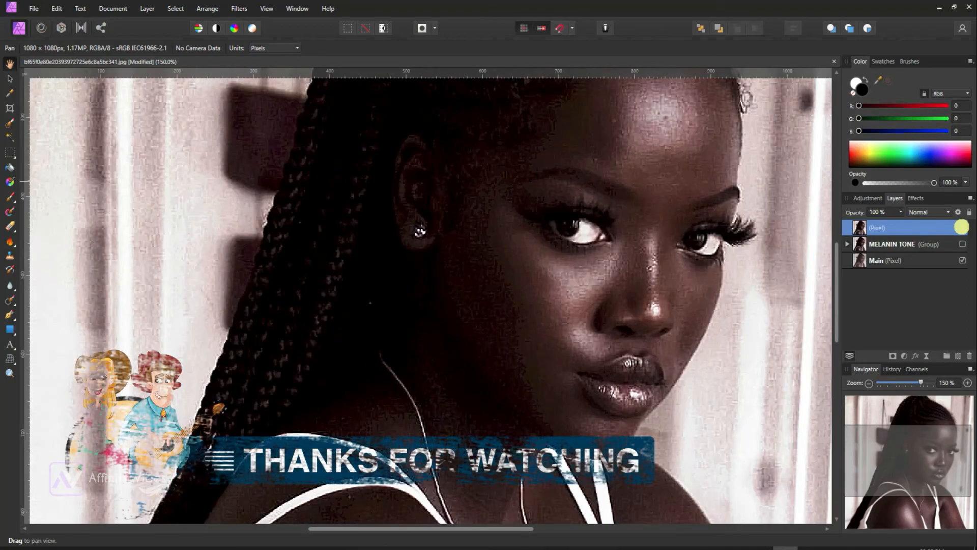
pyautogui.hotkey('ctrl', '0')
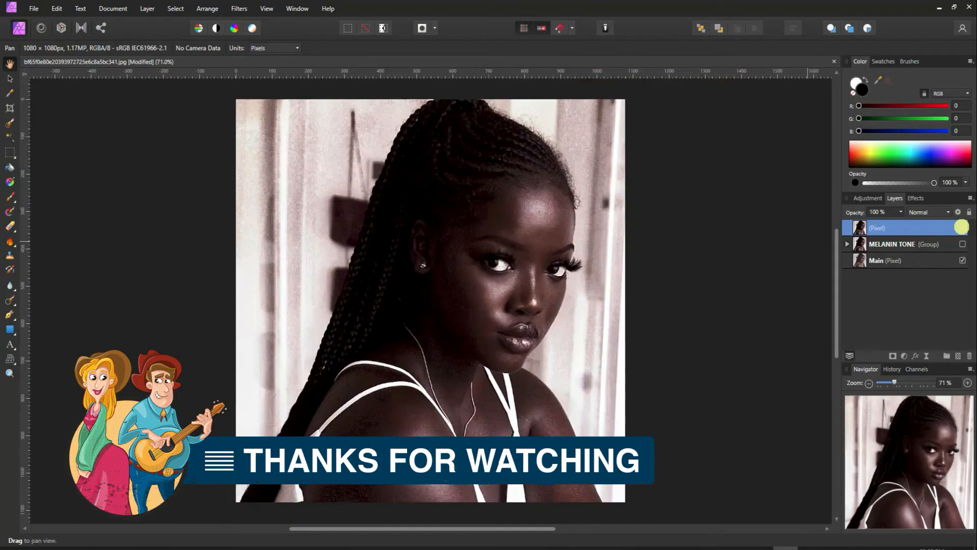
pyautogui.click(962, 227)
pyautogui.click(962, 227)
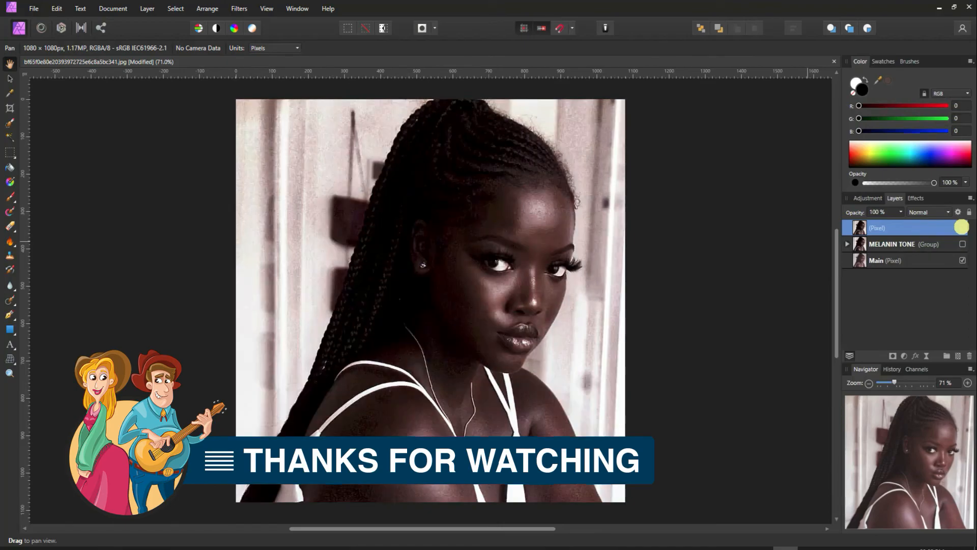